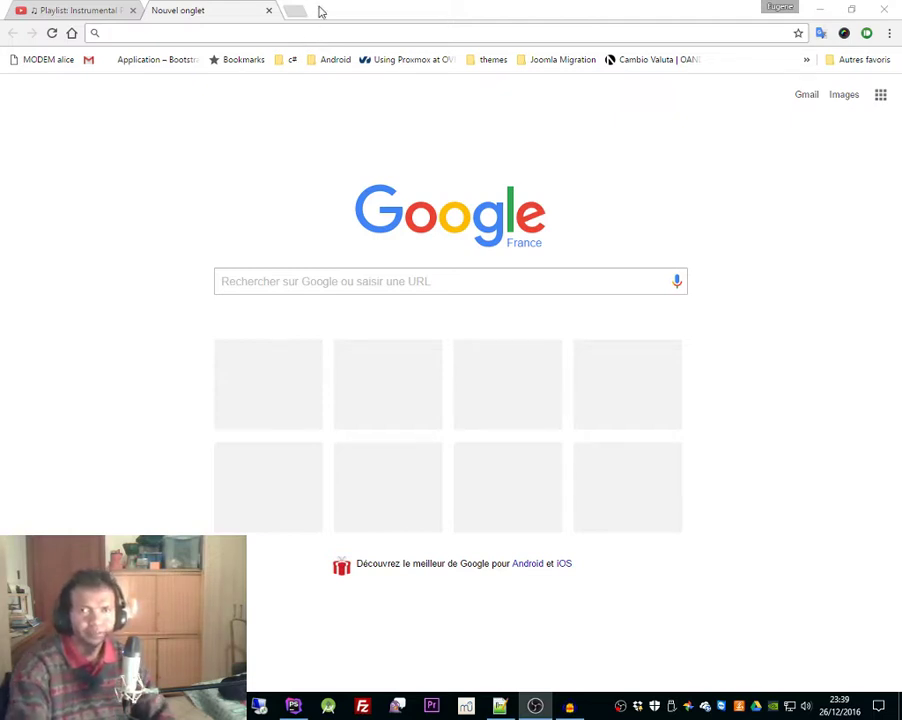
pyautogui.click(310, 33)
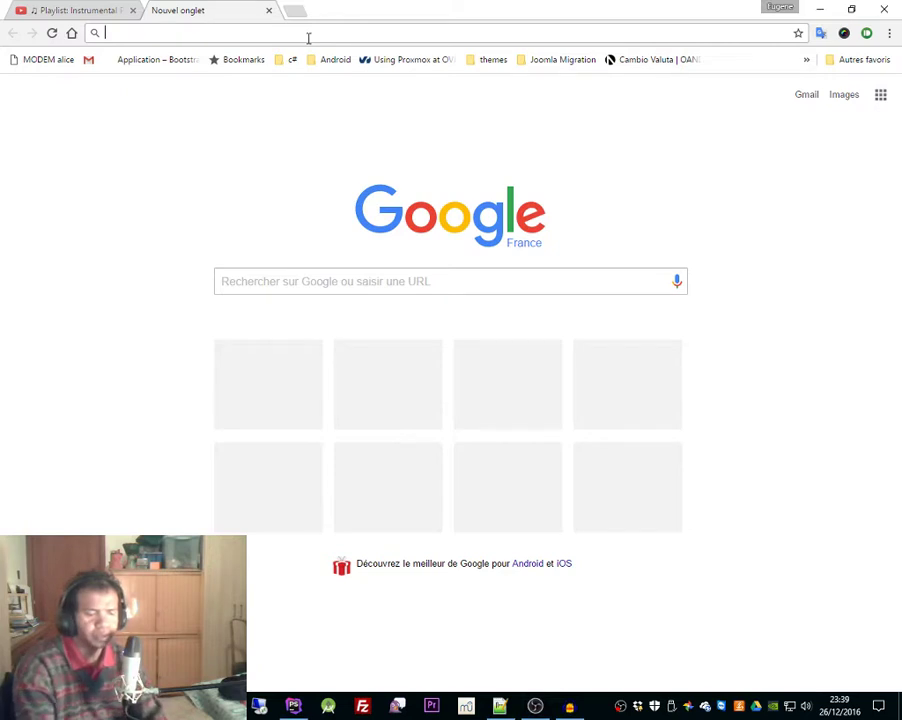
pyautogui.write('auda')
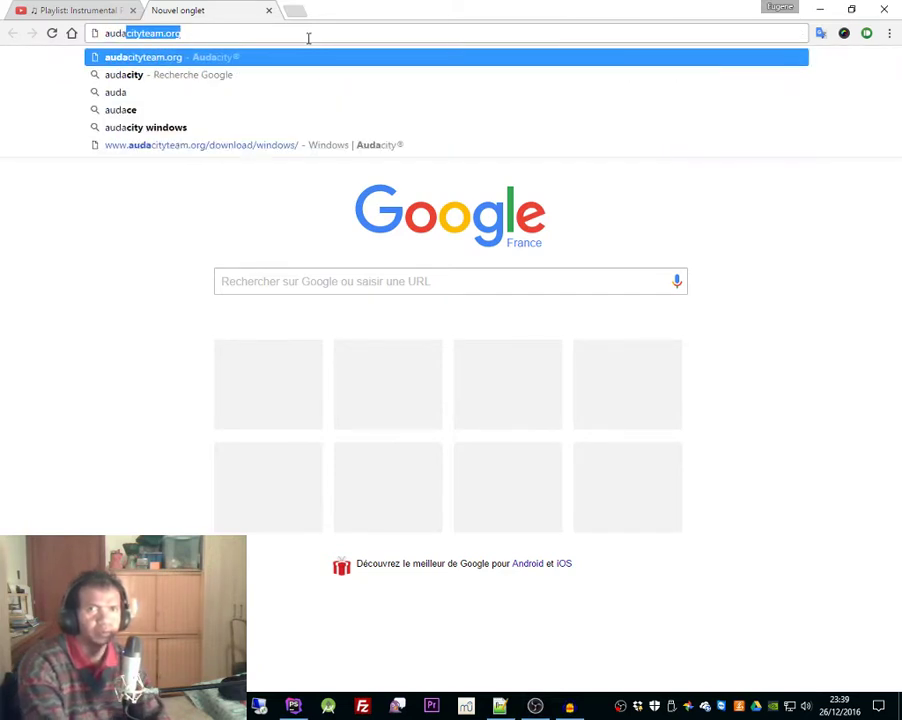
pyautogui.write('city')
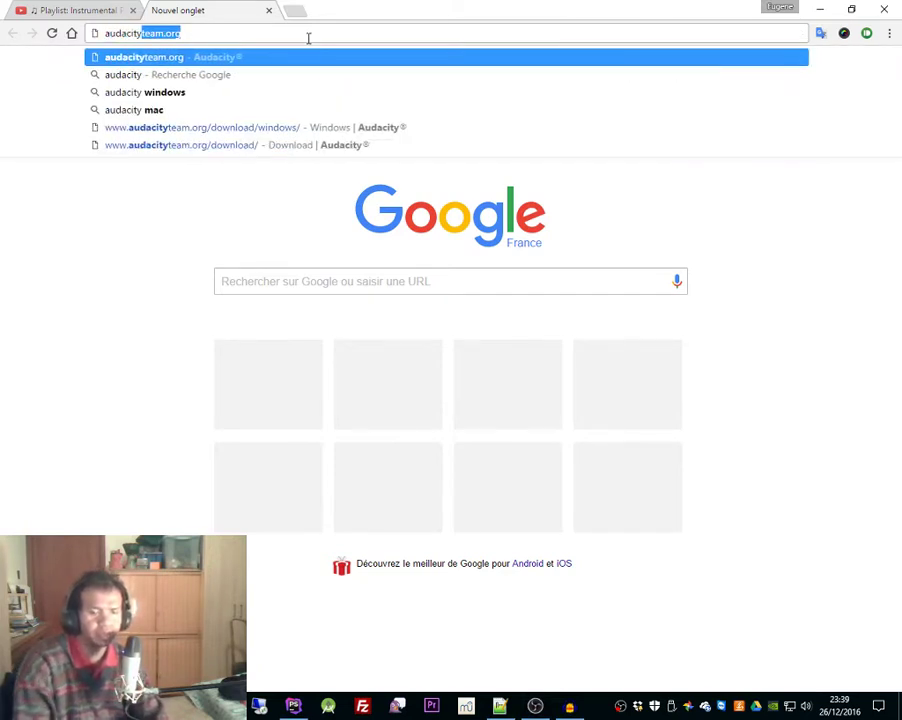
pyautogui.press('Delete')
pyautogui.press('Return')
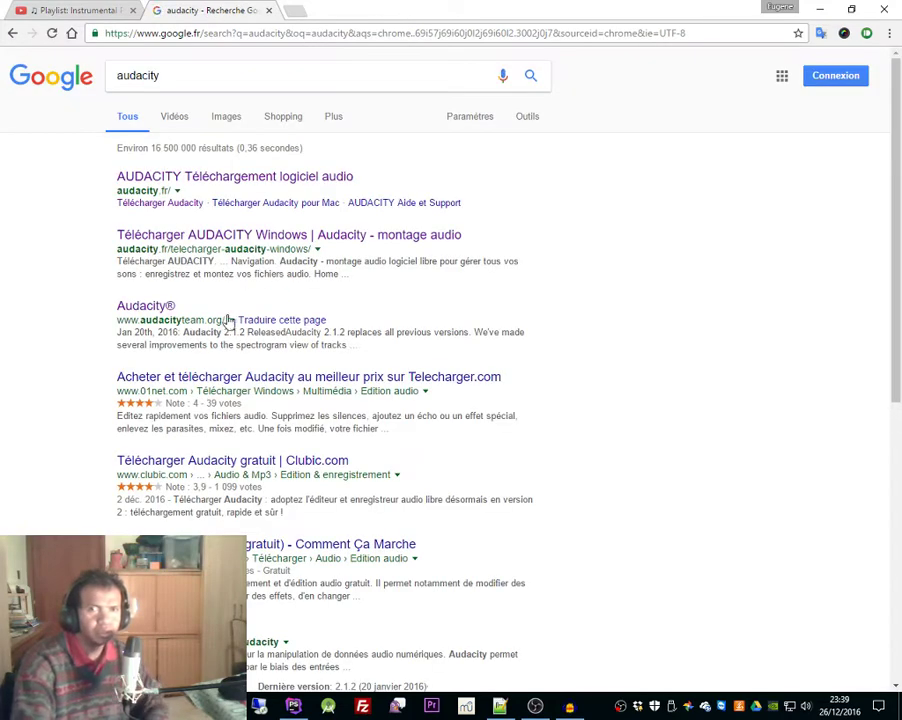
pyautogui.click(128, 305)
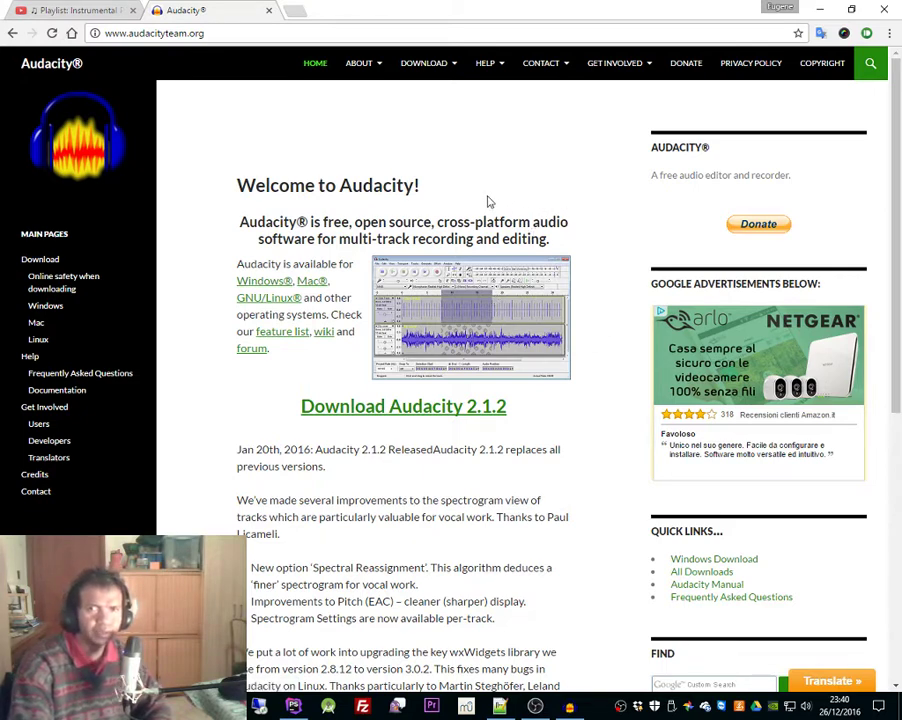
# Close the Audacity website, switch to the Audacity application and set the recording device to Mixage stéréo
pyautogui.click(270, 11)
pyautogui.click(572, 708)
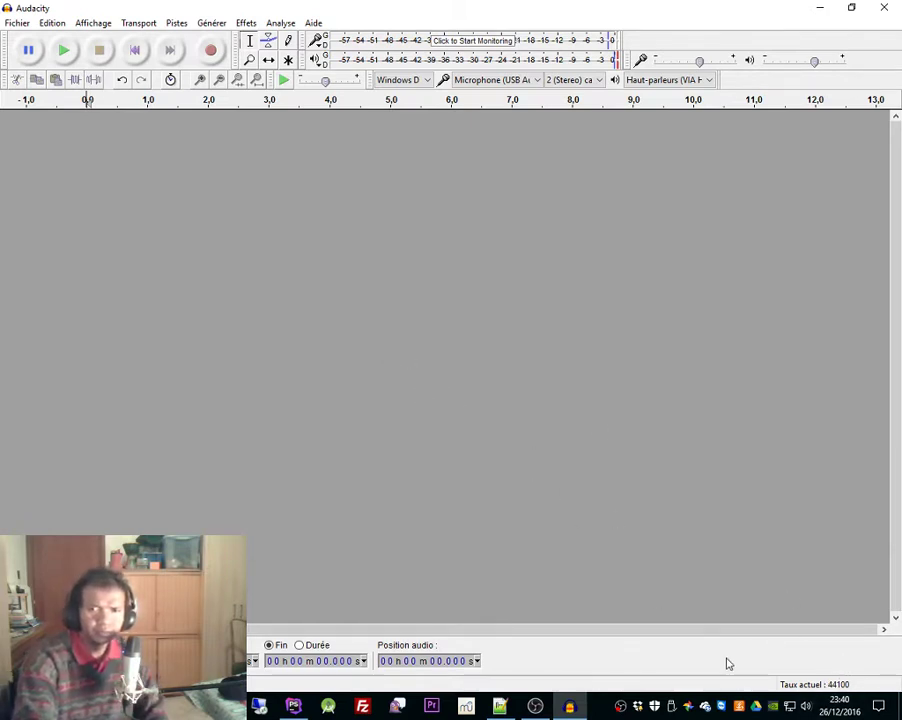
pyautogui.click(464, 84)
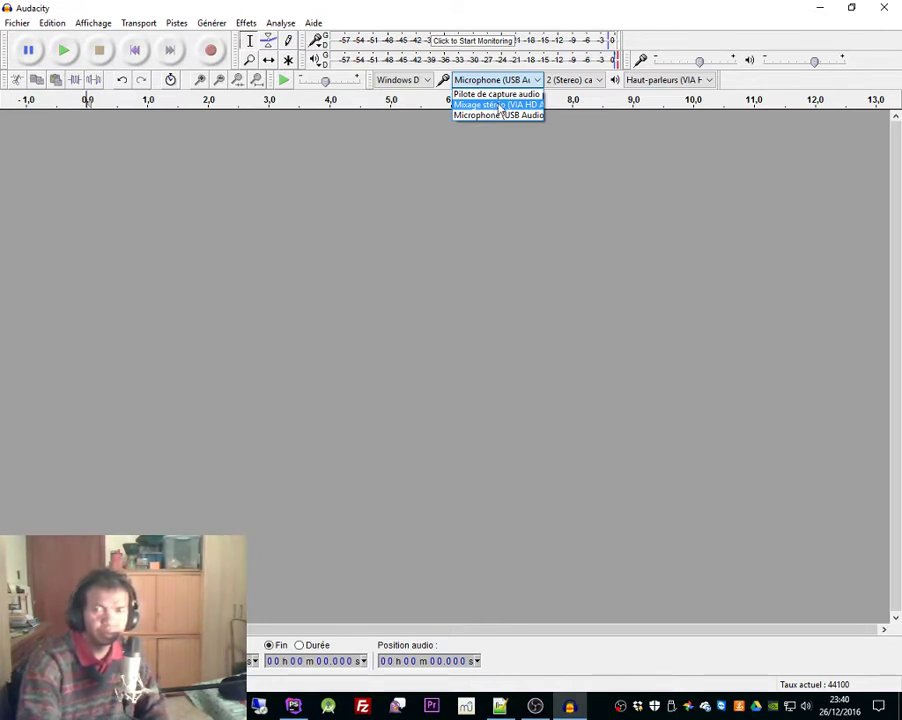
pyautogui.click(500, 105)
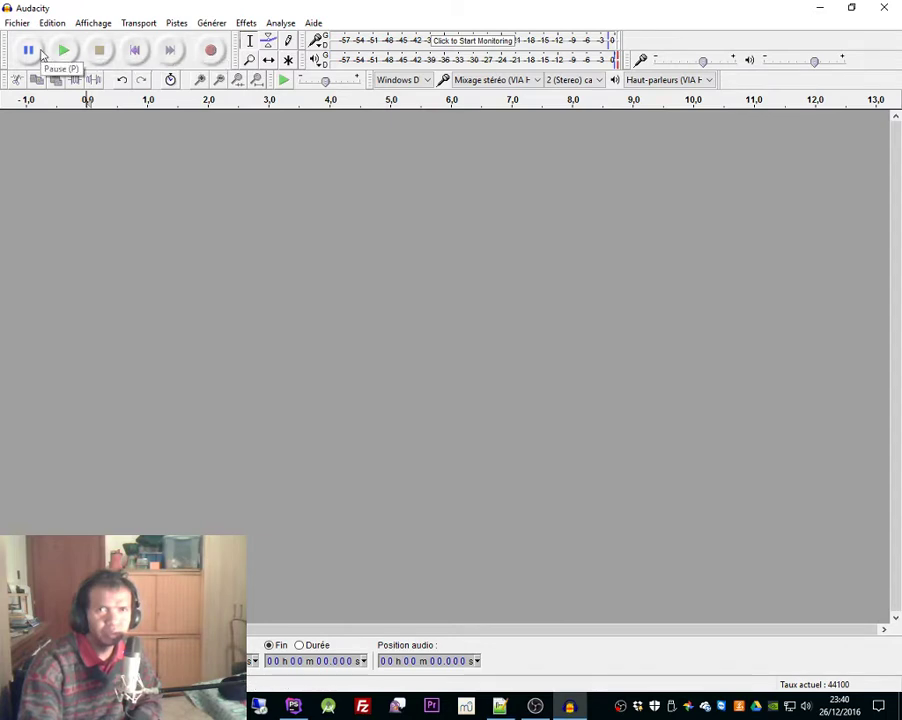
# Switch to the browser, play the YouTube piano relaxation video as a sound check and rewind it to 0:00, paused
pyautogui.click(294, 706)
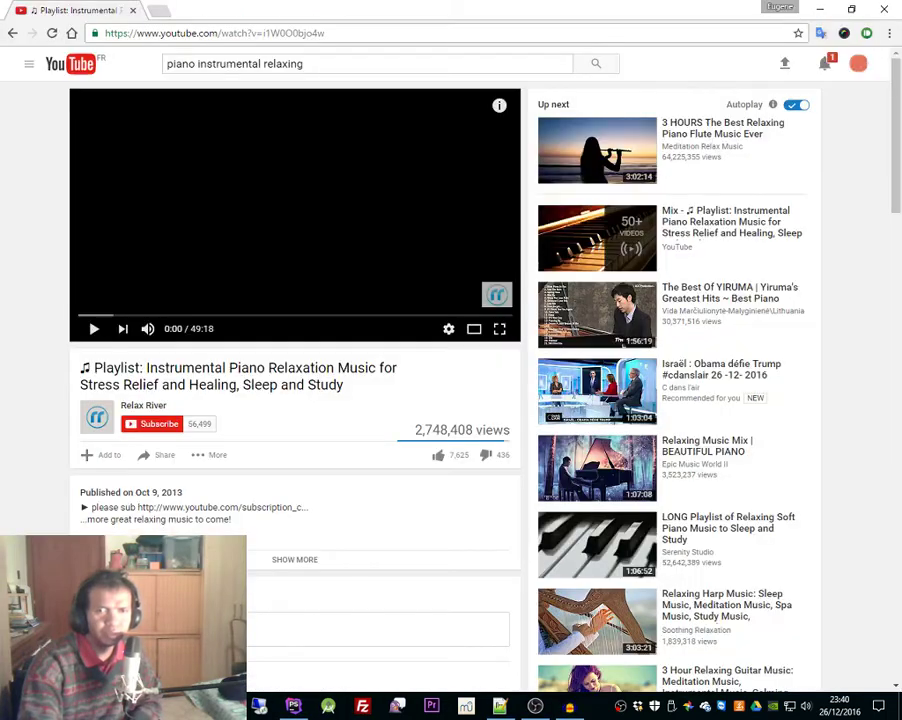
pyautogui.click(92, 338)
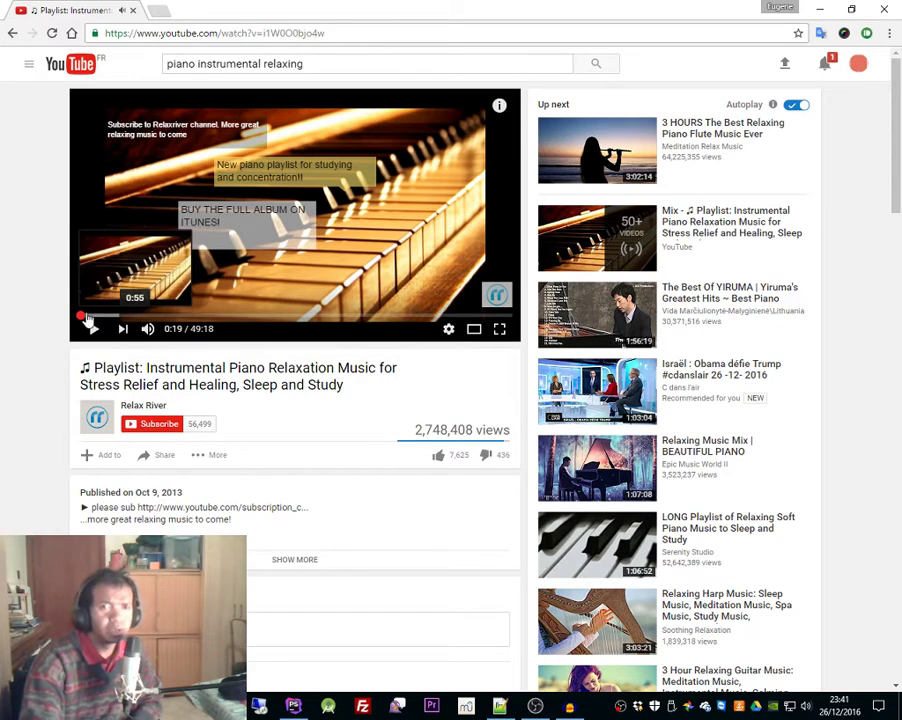
pyautogui.moveTo(86, 315); pyautogui.dragTo(52, 329)
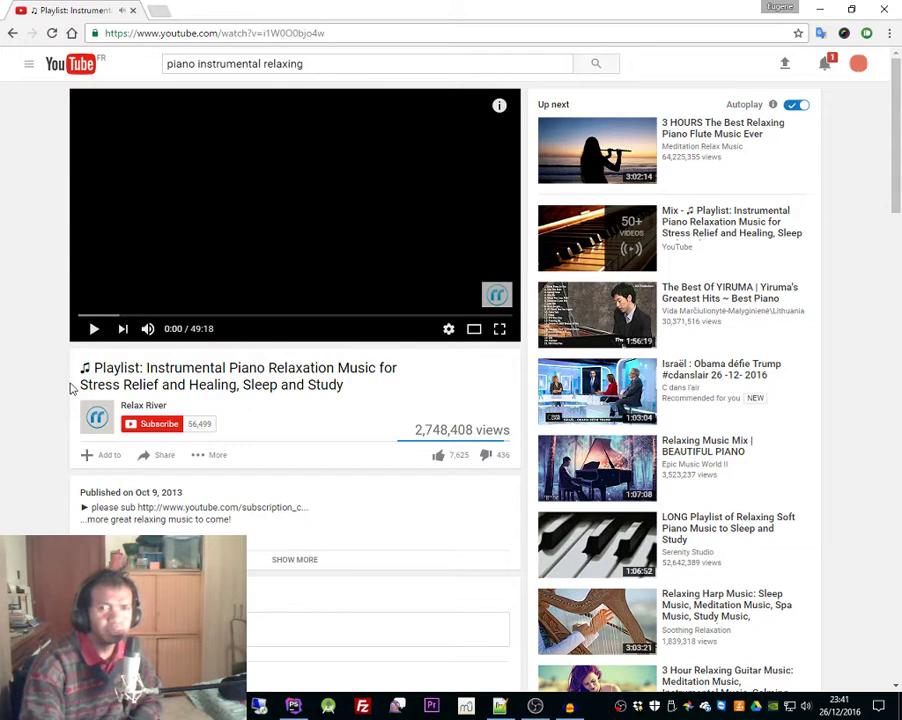
pyautogui.click(102, 421)
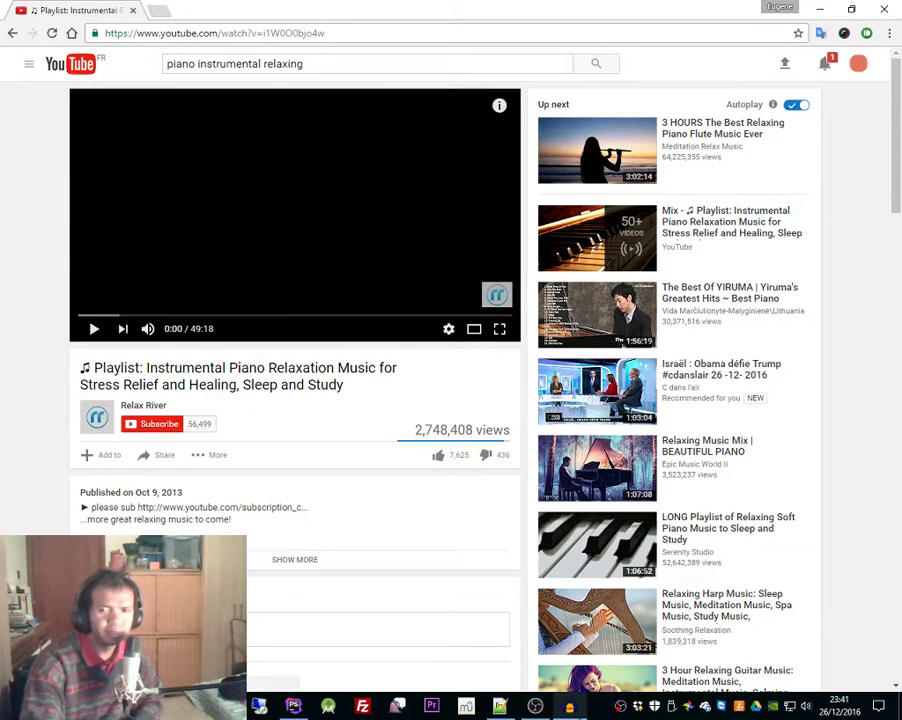
# Start a new recording in Audacity in the paused state and play the YouTube video to check the input level
pyautogui.click(569, 706)
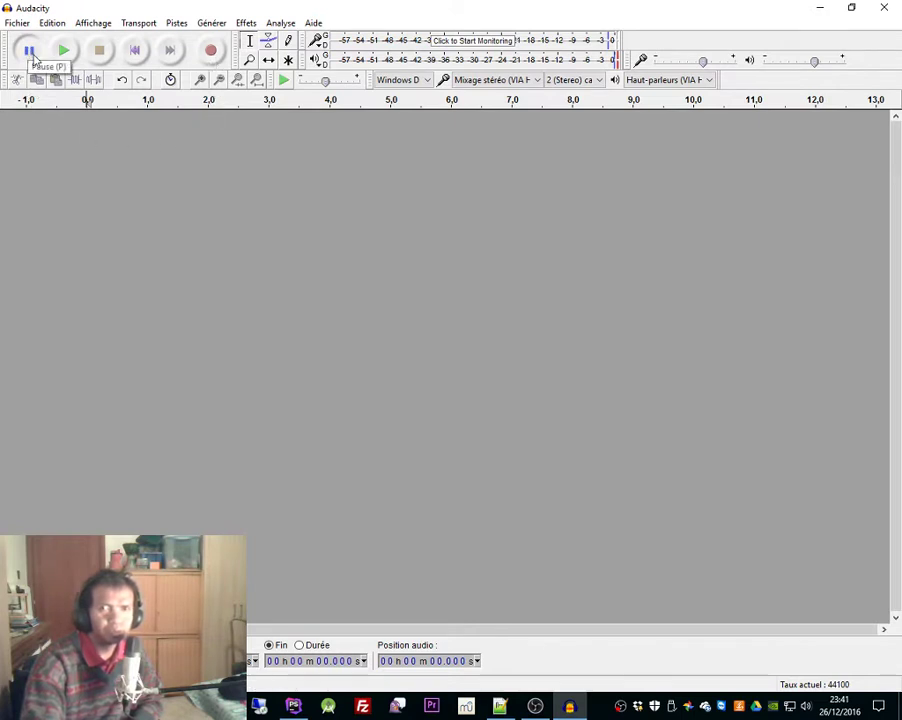
pyautogui.click(212, 50)
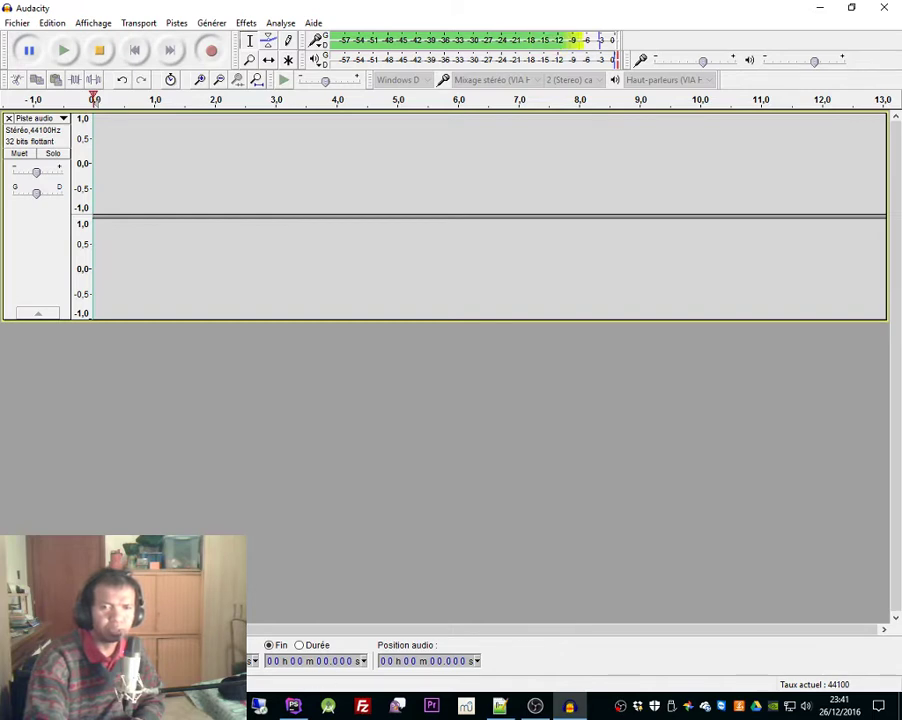
pyautogui.hotkey('alt', 'Tab')
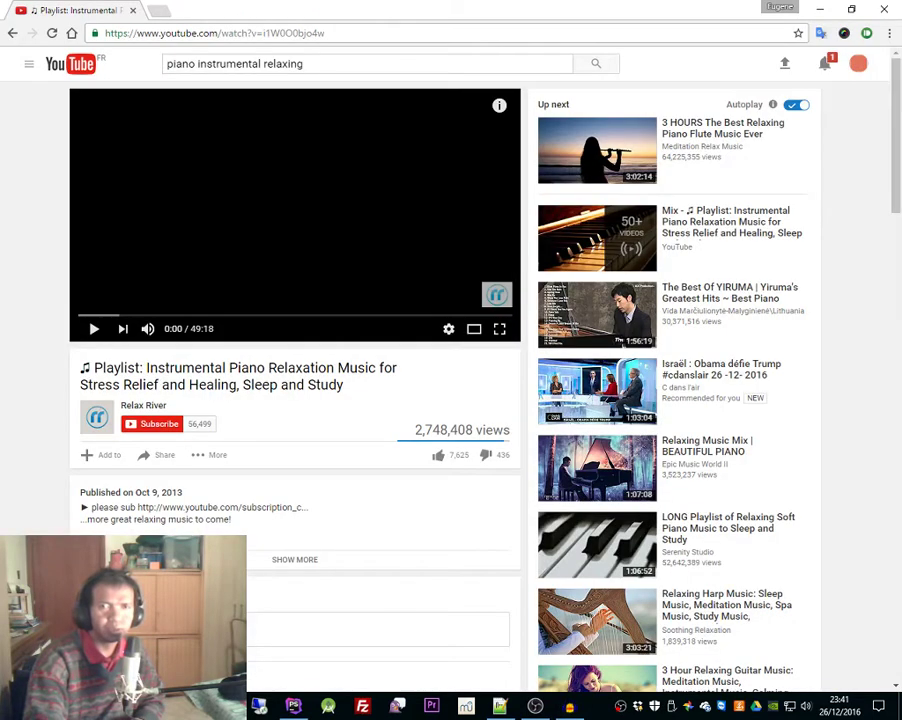
pyautogui.click(94, 329)
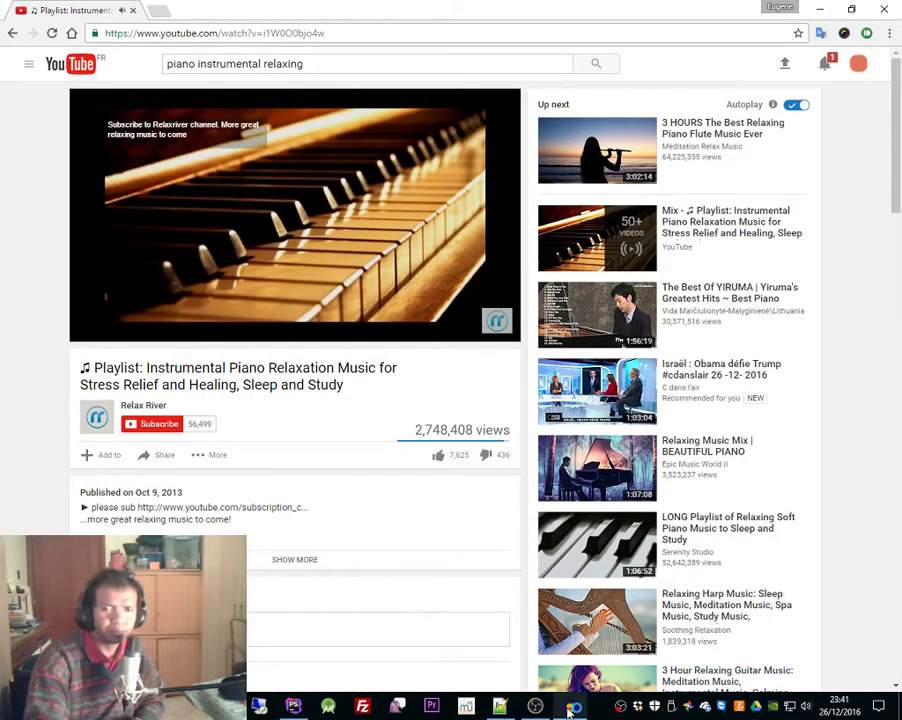
pyautogui.click(569, 708)
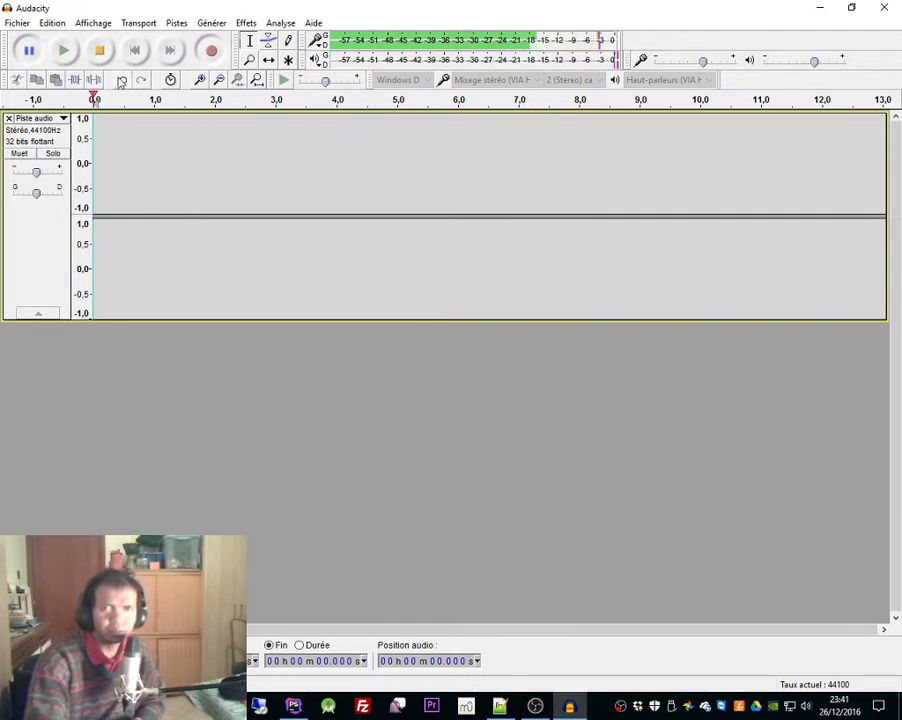
# Return to the YouTube video and reset it to 0:00, paused
pyautogui.click(570, 707)
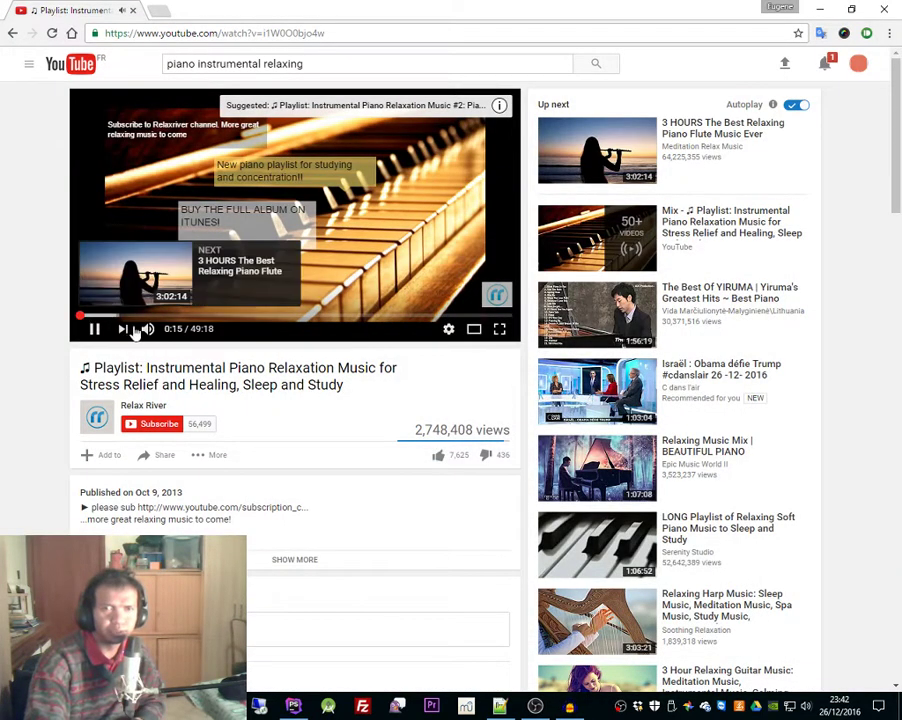
pyautogui.click(75, 316)
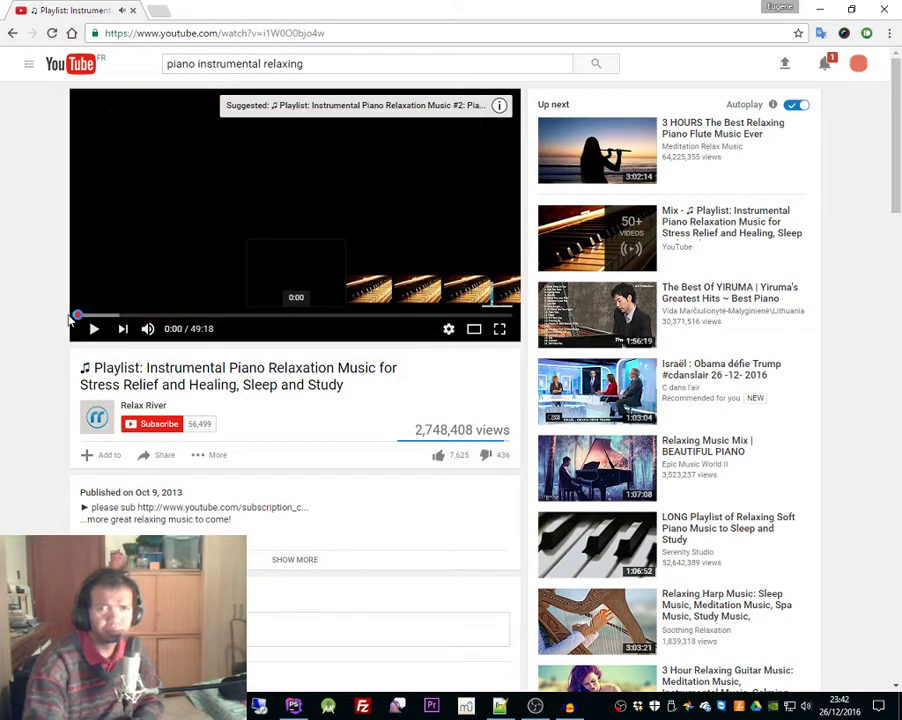
pyautogui.click(80, 316)
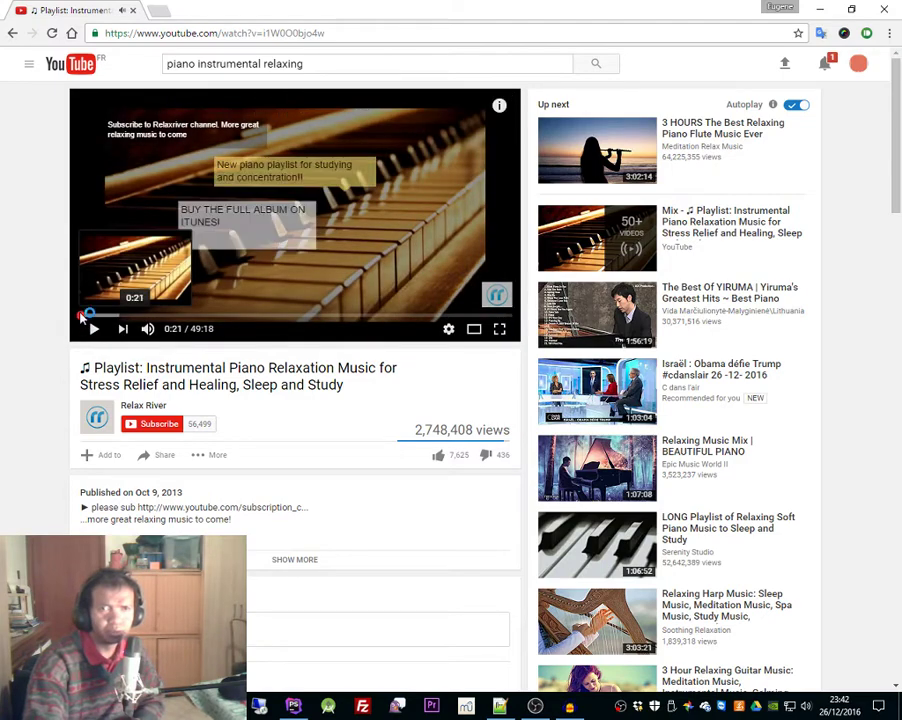
pyautogui.click(76, 316)
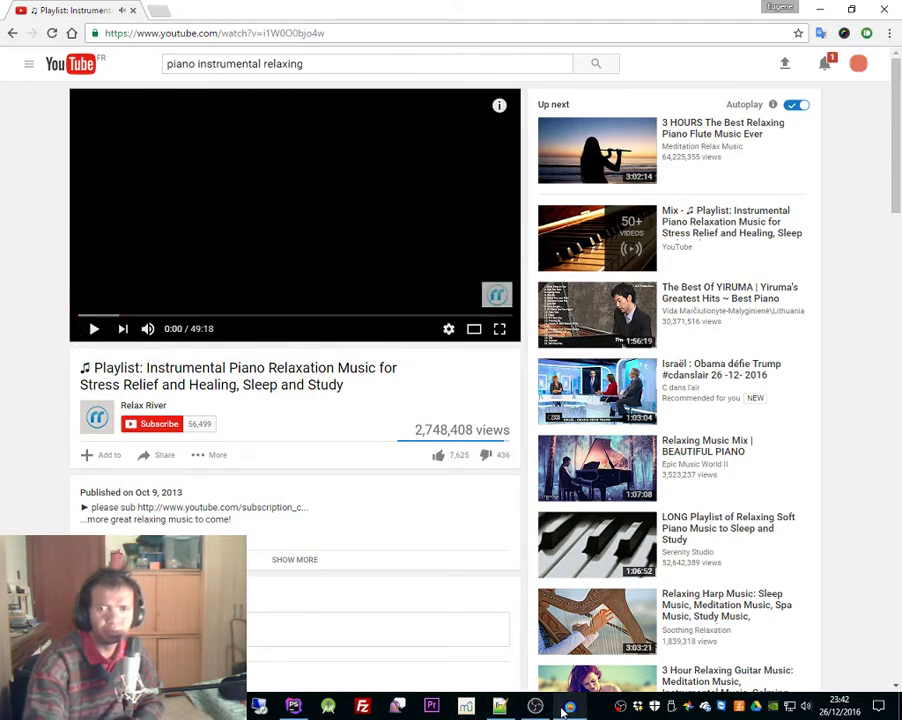
# Resume the paused recording in Audacity and start playing the YouTube video in the browser
pyautogui.click(568, 707)
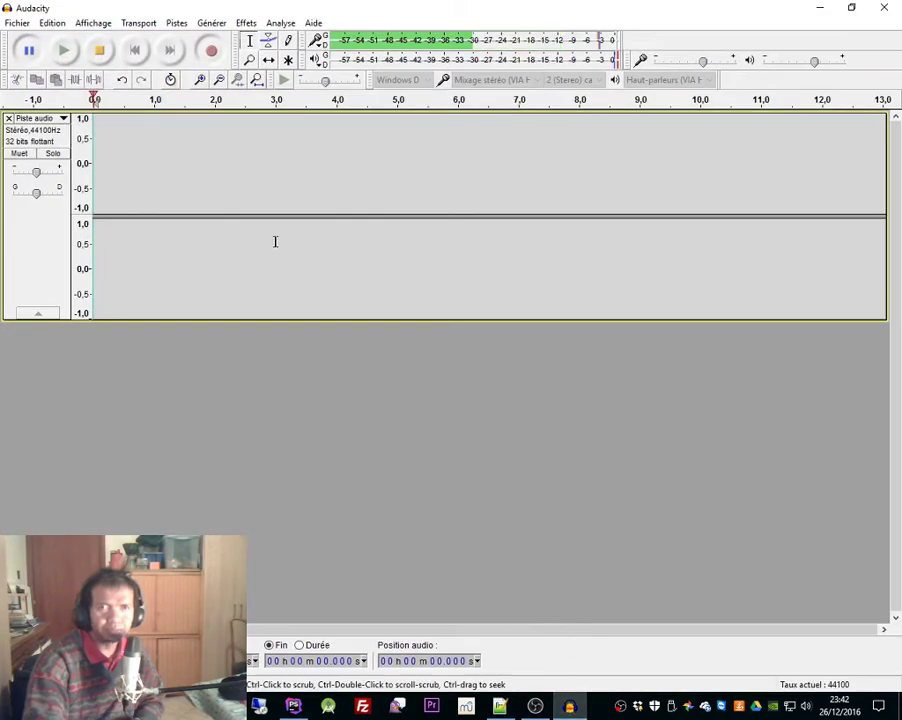
pyautogui.click(28, 51)
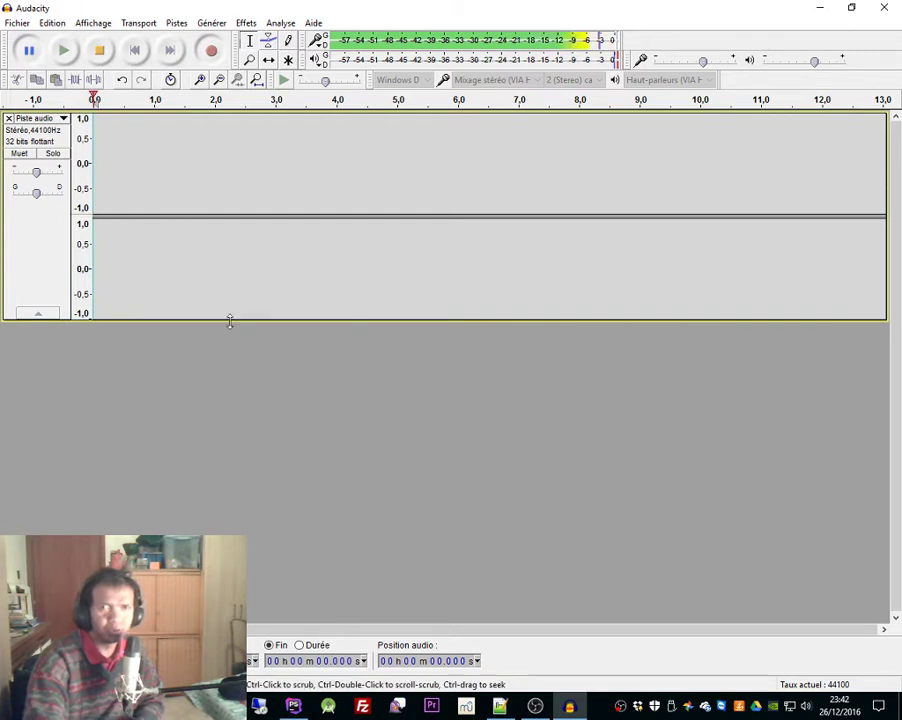
pyautogui.click(31, 55)
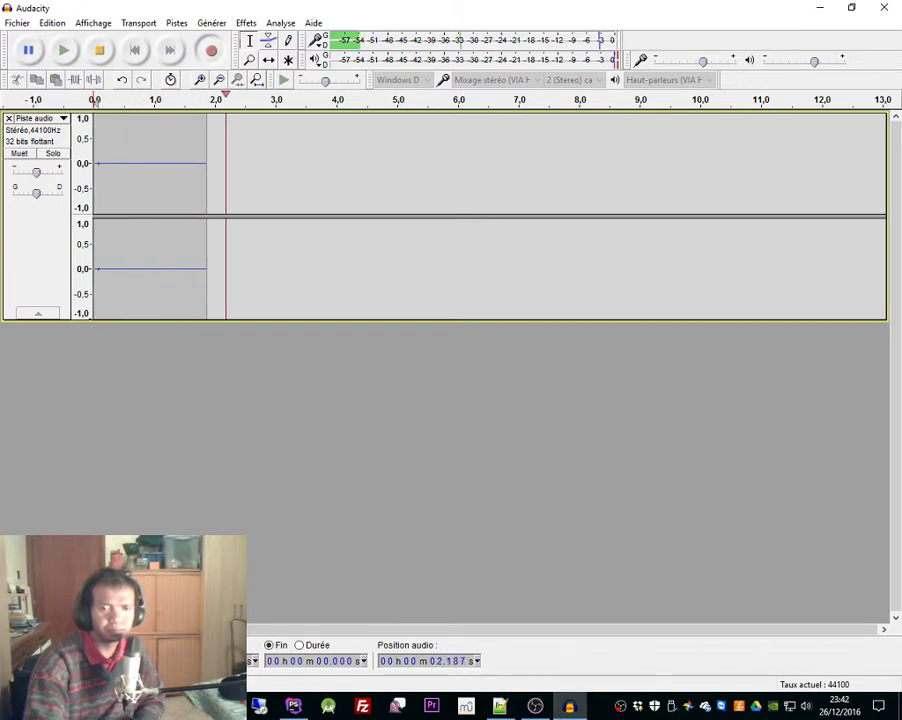
pyautogui.click(397, 707)
pyautogui.click(93, 330)
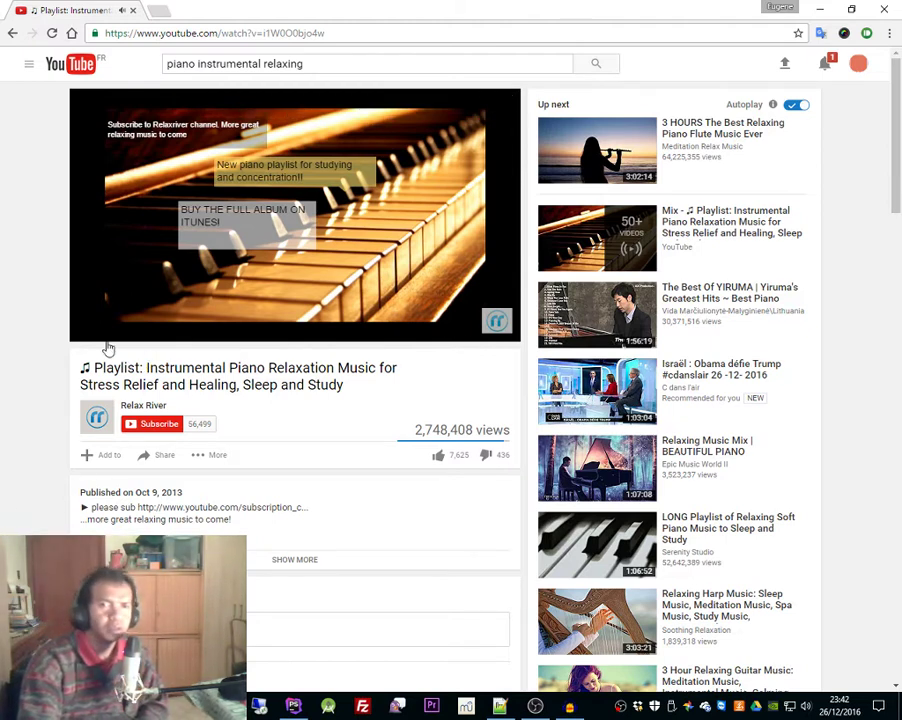
# Pause the YouTube video, return to Audacity and stop the recording
pyautogui.moveTo(94, 332)
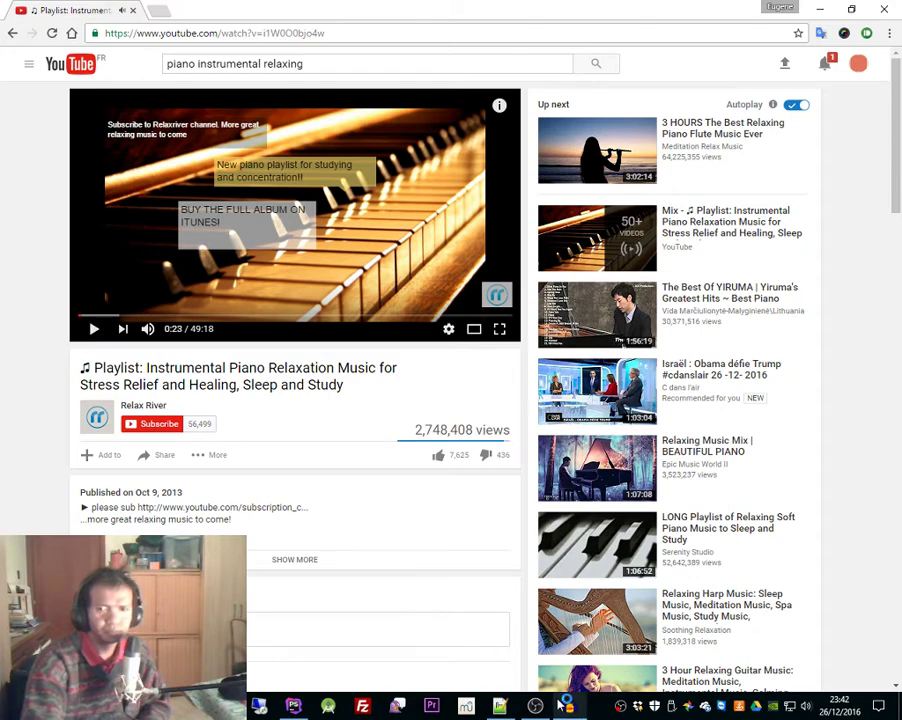
pyautogui.hotkey('alt', 'Tab')
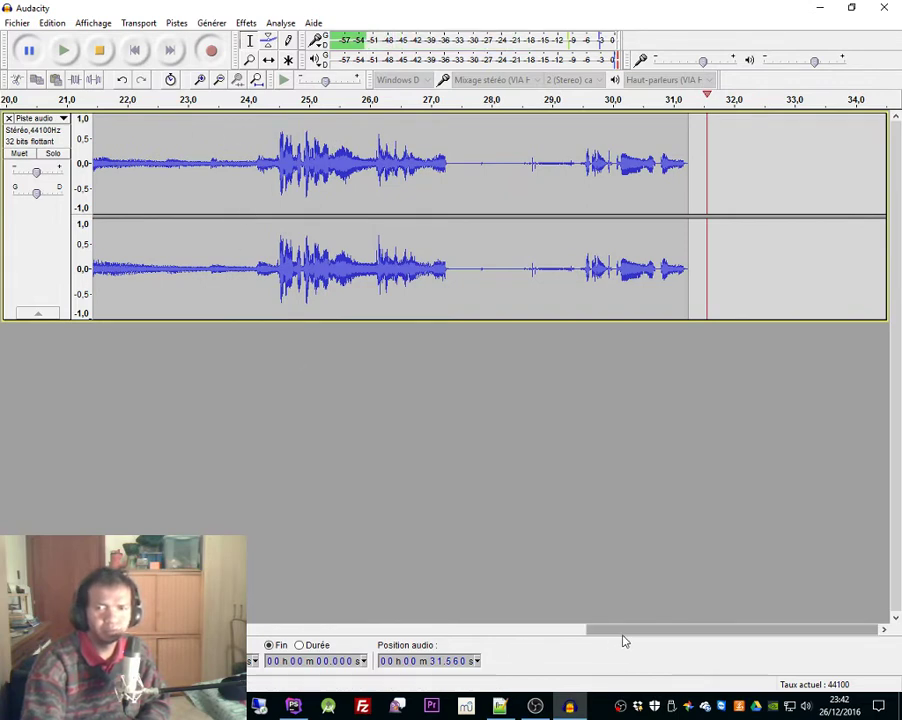
pyautogui.moveTo(624, 632)
pyautogui.mouseDown()
pyautogui.moveTo(260, 629)
pyautogui.moveTo(630, 629)
pyautogui.mouseUp()
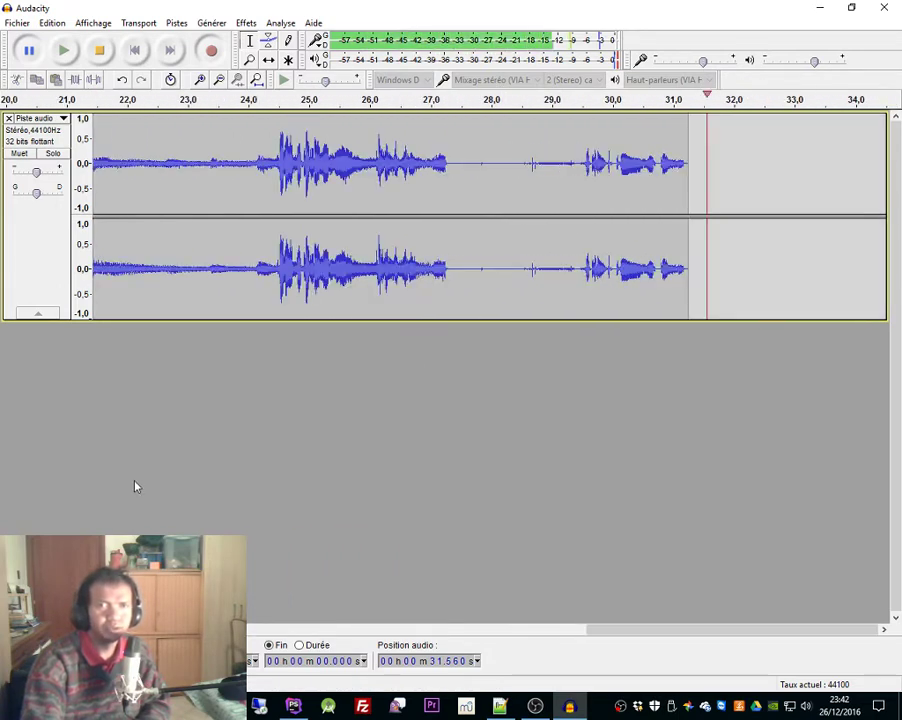
pyautogui.click(99, 50)
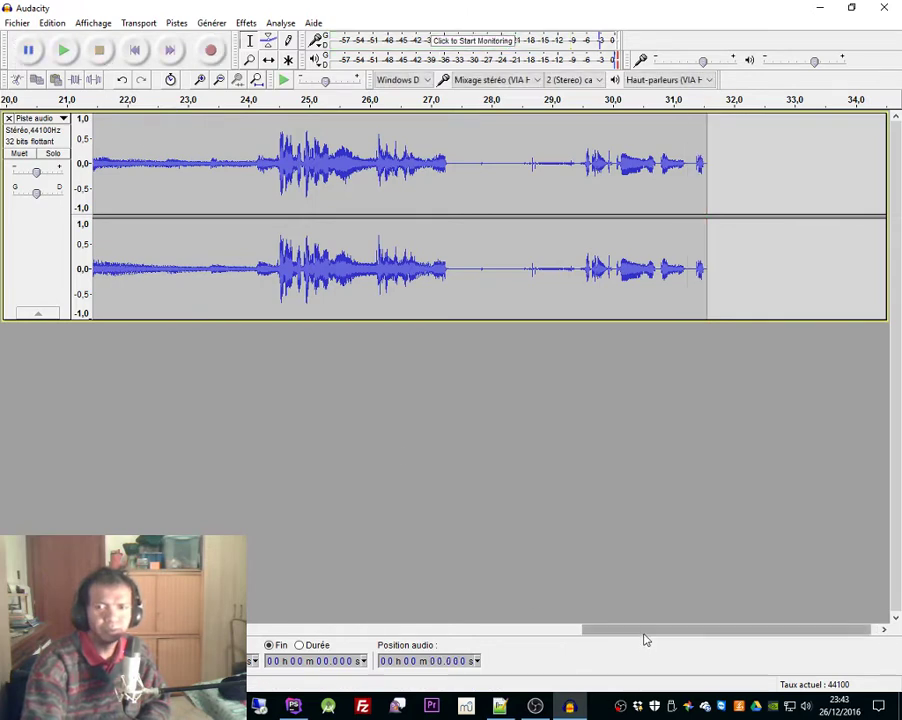
# Play back the recording from about 3.5 s near its beginning to check the captured sound
pyautogui.moveTo(644, 629); pyautogui.dragTo(260, 629)
pyautogui.click(279, 193)
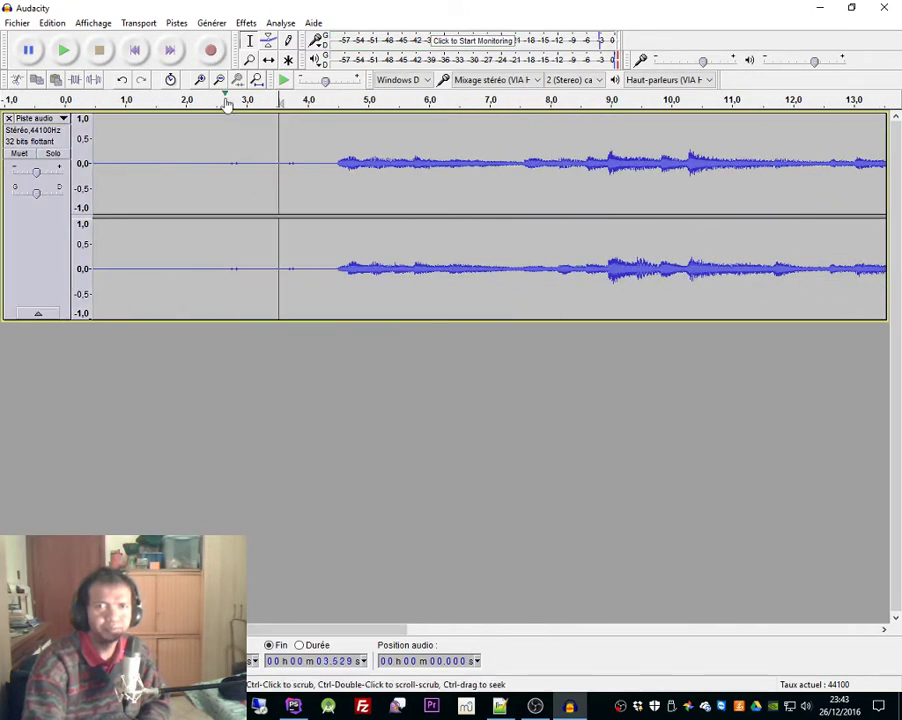
pyautogui.click(63, 50)
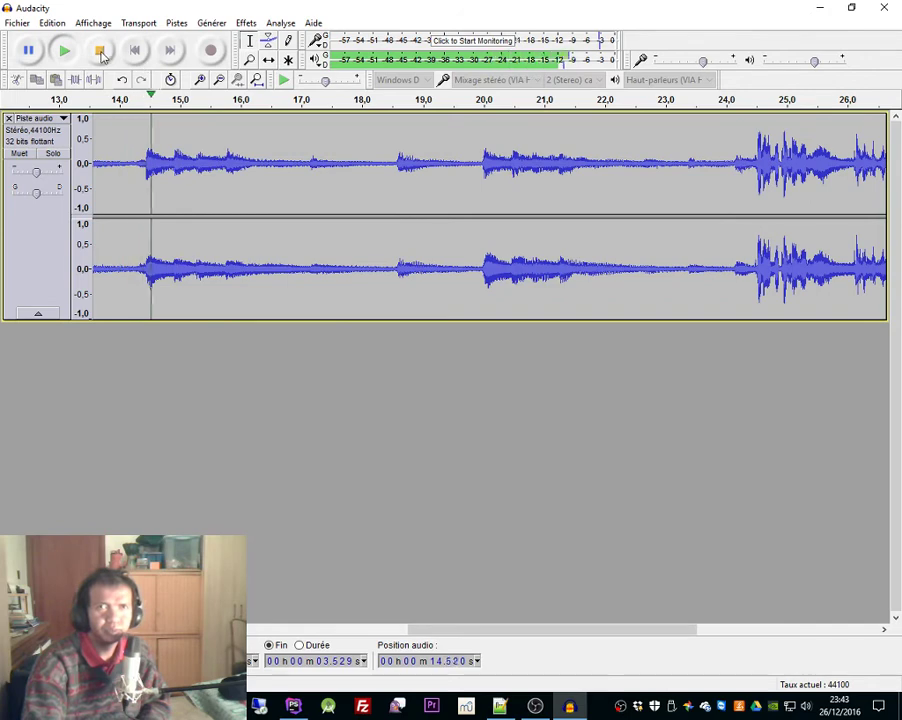
pyautogui.click(68, 44)
# Delete the silence at the beginning of the track, from 0 to about 4.35 s
pyautogui.moveTo(482, 632); pyautogui.dragTo(250, 628)
pyautogui.moveTo(332, 265); pyautogui.dragTo(80, 258)
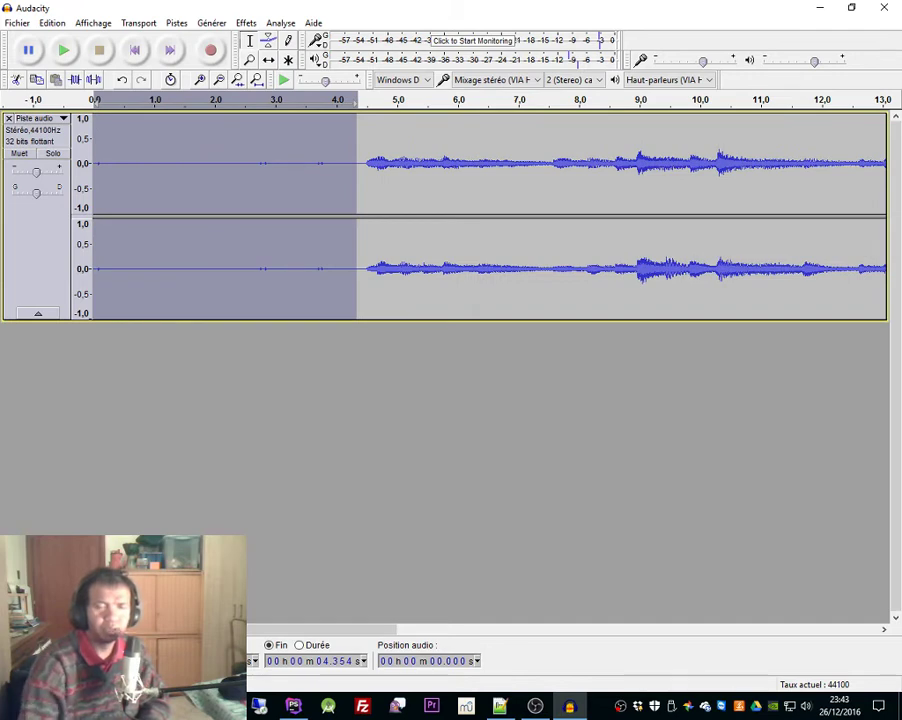
pyautogui.press('Delete')
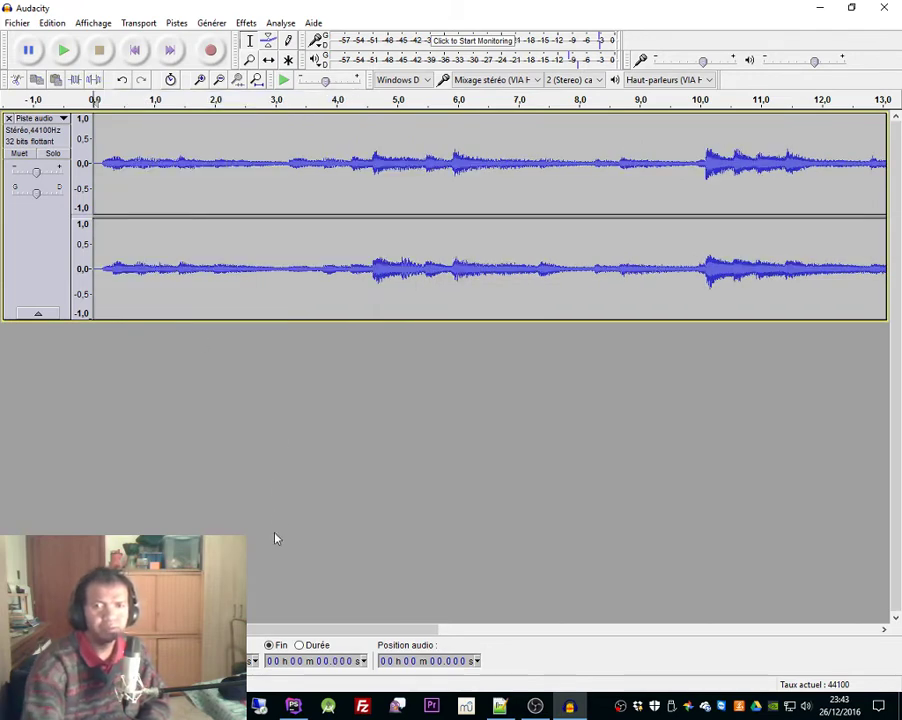
# Delete the unwanted end of the track in two cuts, from about 23.2 s onward and from about 19.35 s onward
pyautogui.moveTo(350, 630); pyautogui.dragTo(747, 632)
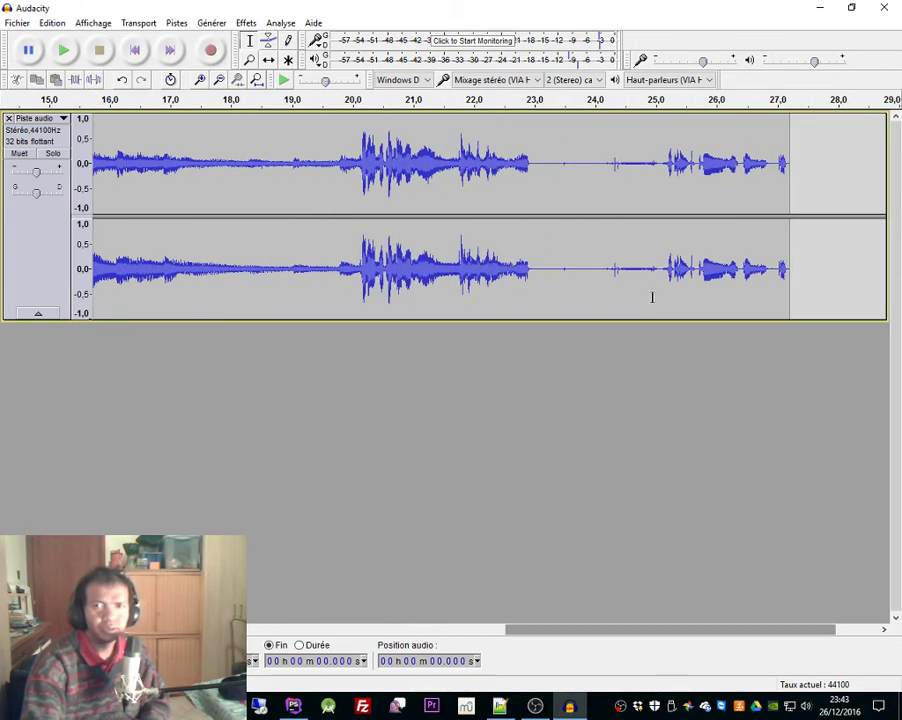
pyautogui.moveTo(547, 193); pyautogui.dragTo(833, 215)
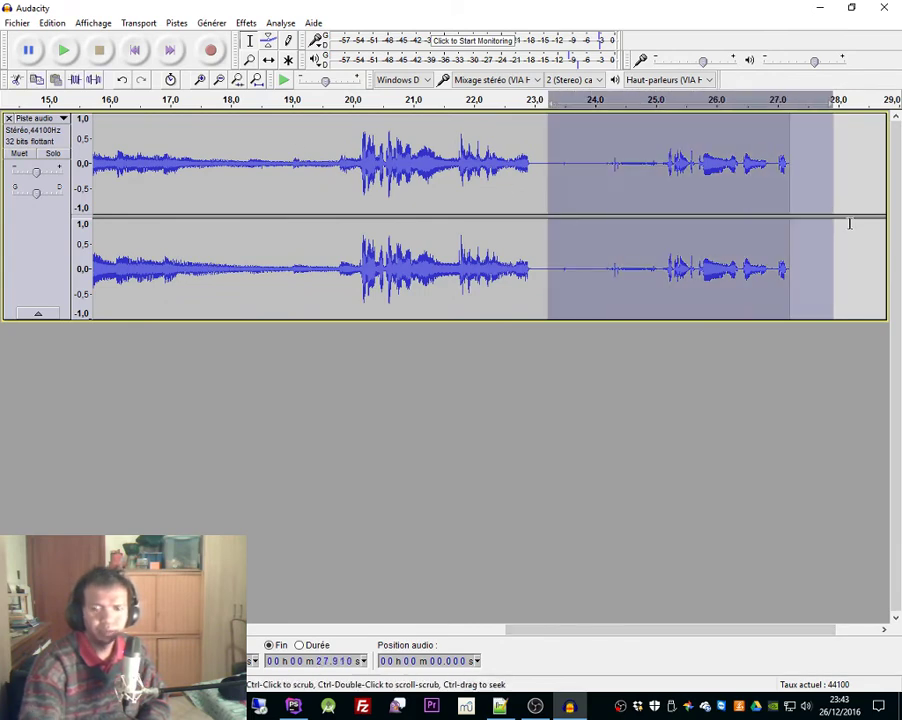
pyautogui.press('Delete')
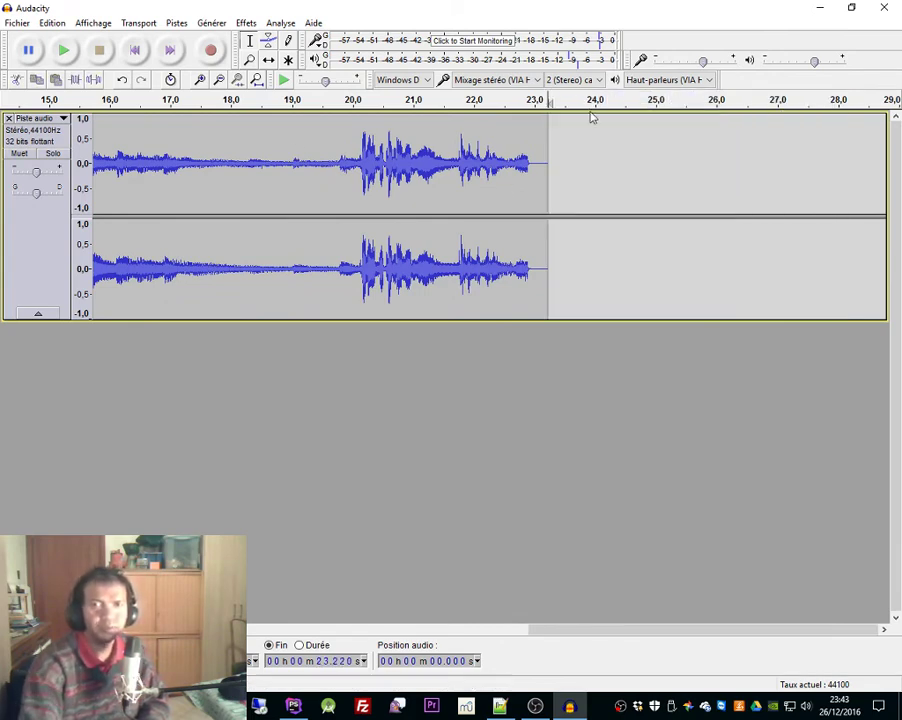
pyautogui.moveTo(314, 158); pyautogui.dragTo(629, 195)
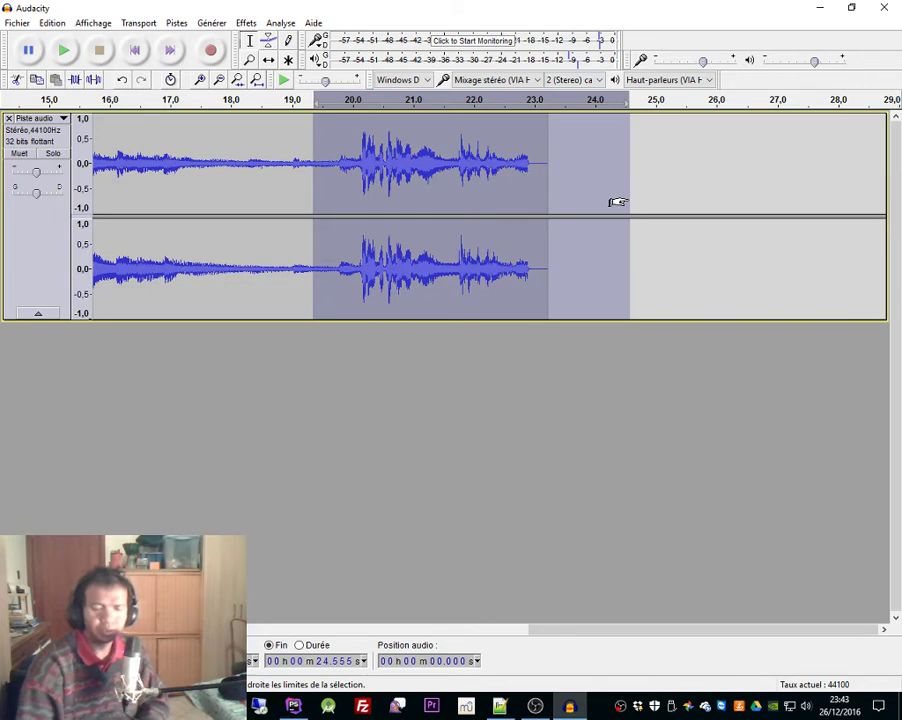
pyautogui.press('Delete')
# Apply a fade out (Fondre en fermeture) to the end of the track, from about 16.6 s to 19.35 s
pyautogui.moveTo(147, 164); pyautogui.dragTo(313, 184)
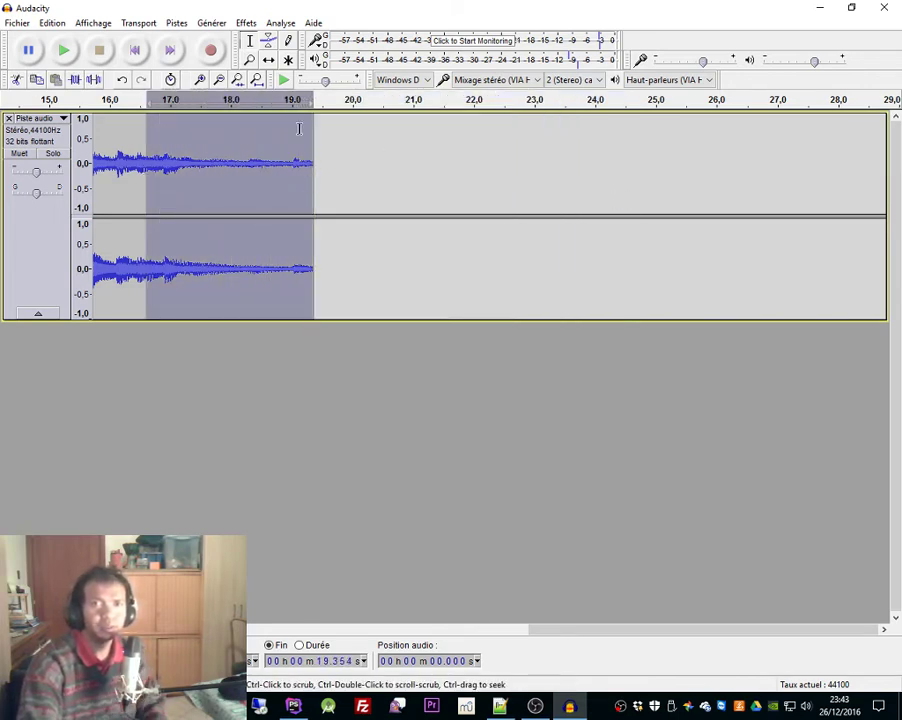
pyautogui.click(245, 22)
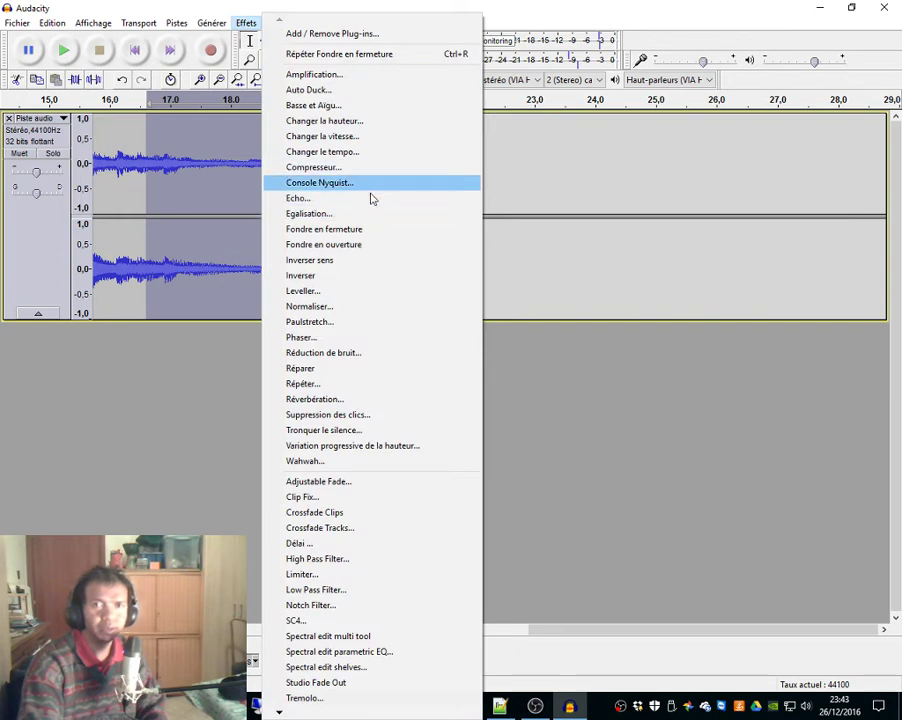
pyautogui.click(375, 229)
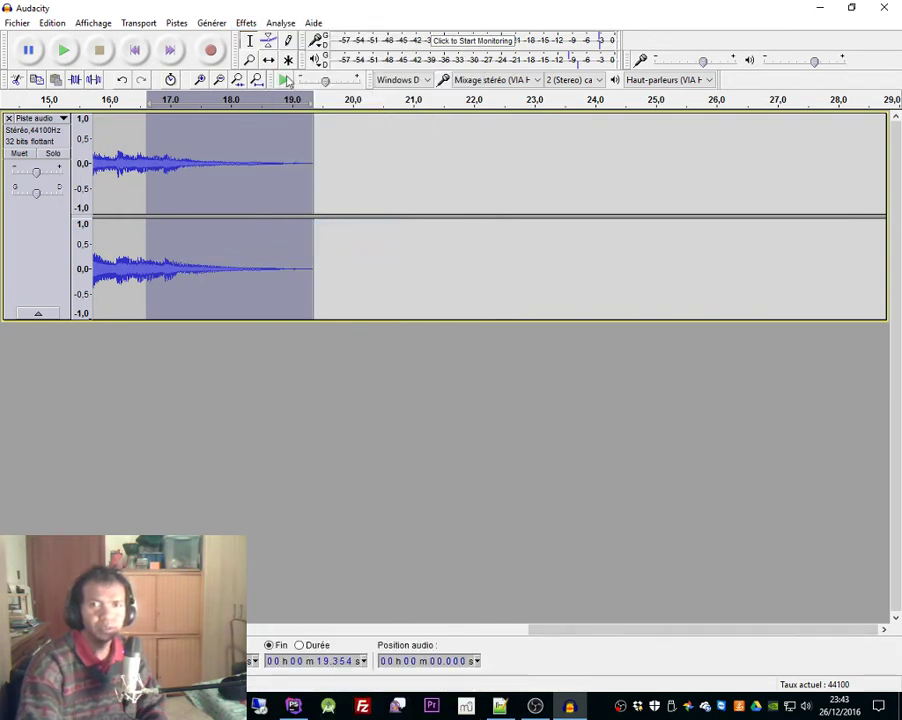
# Fit the whole track in view and play it from about 2.59 s and from about 14.18 s to check the result
pyautogui.click(258, 81)
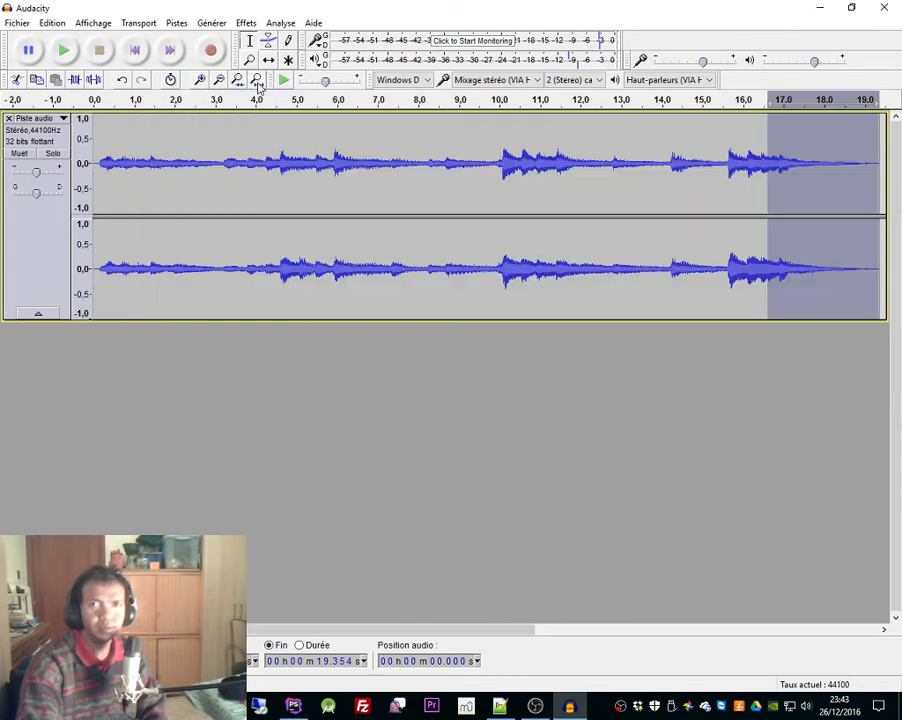
pyautogui.click(198, 134)
pyautogui.press('space')
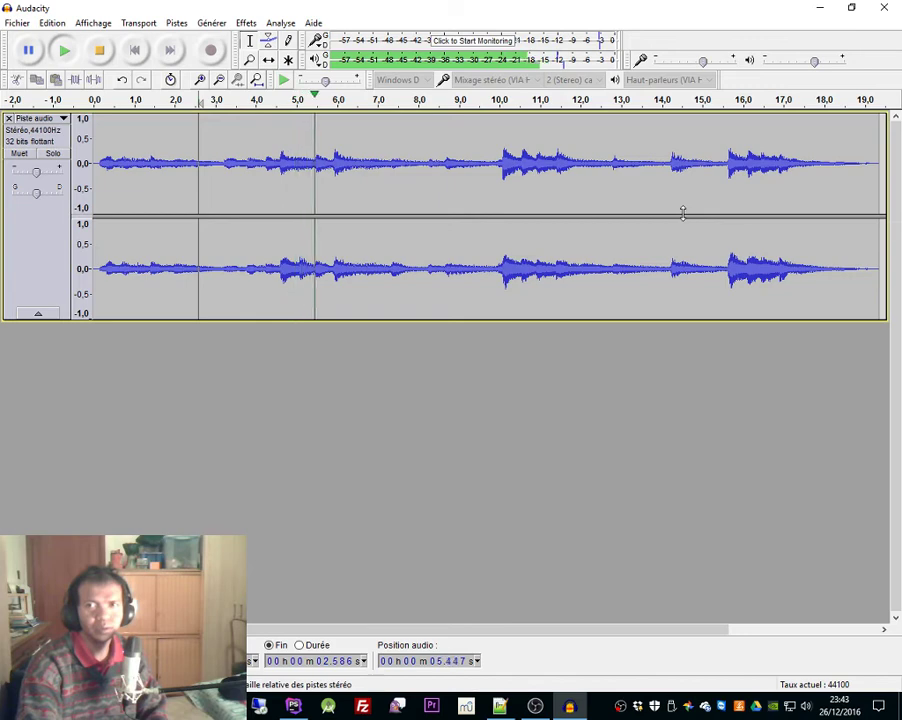
pyautogui.click(669, 255)
pyautogui.press('space')
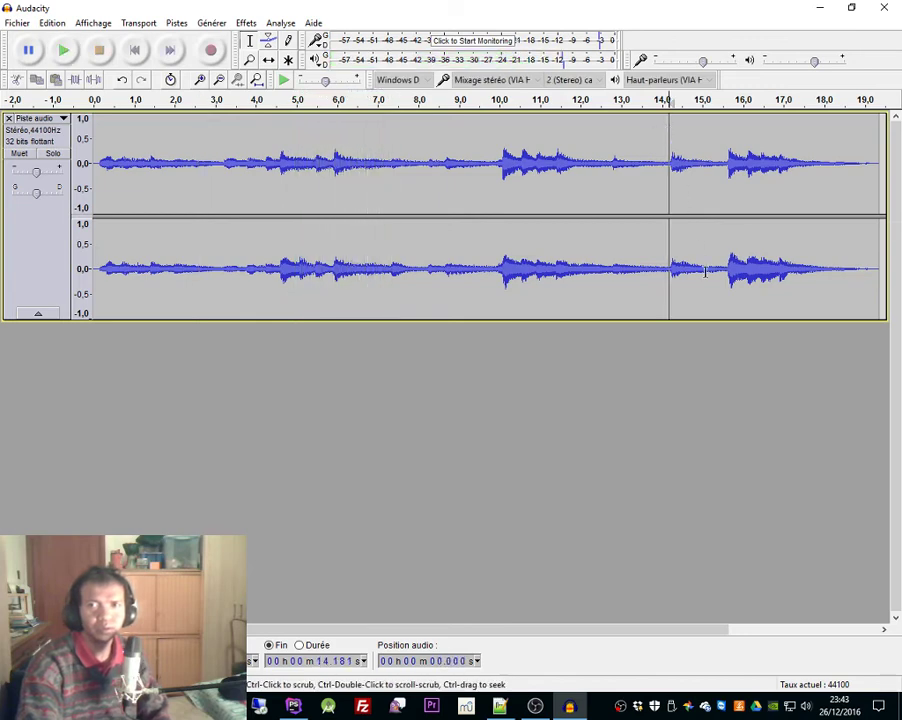
pyautogui.press('space')
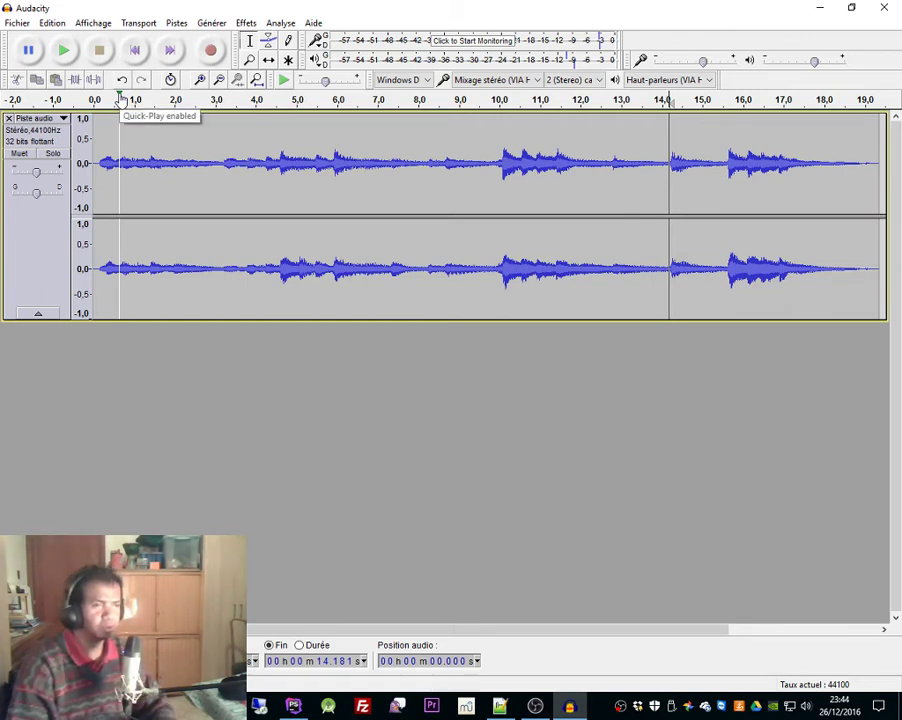
pyautogui.click(155, 225)
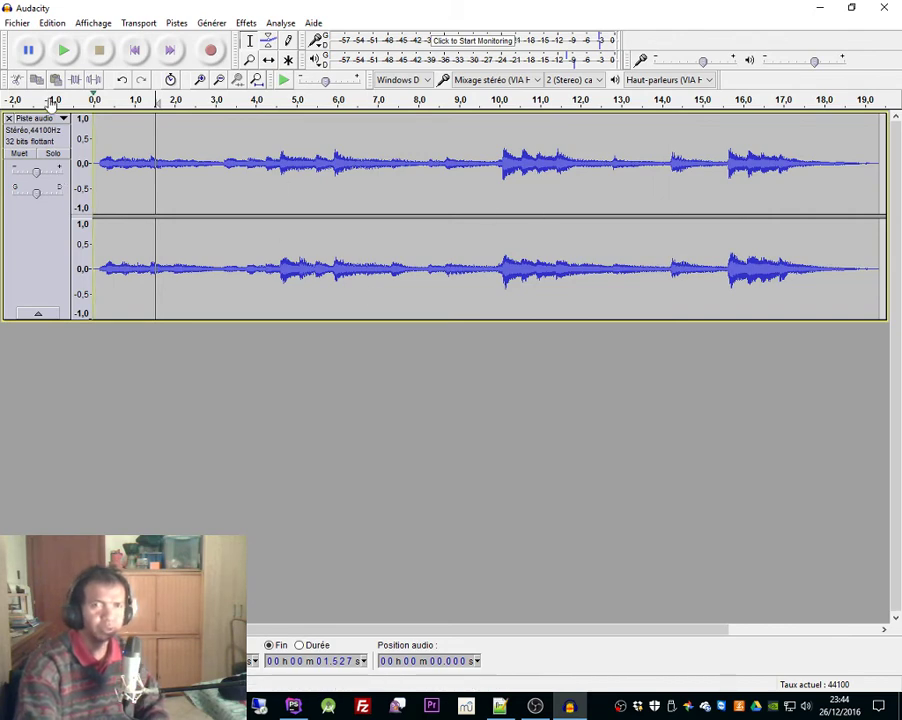
# Export the audio to the __audio folder as test2 in WAV signed 16-bit PCM format, leaving the metadata empty
pyautogui.click(8, 24)
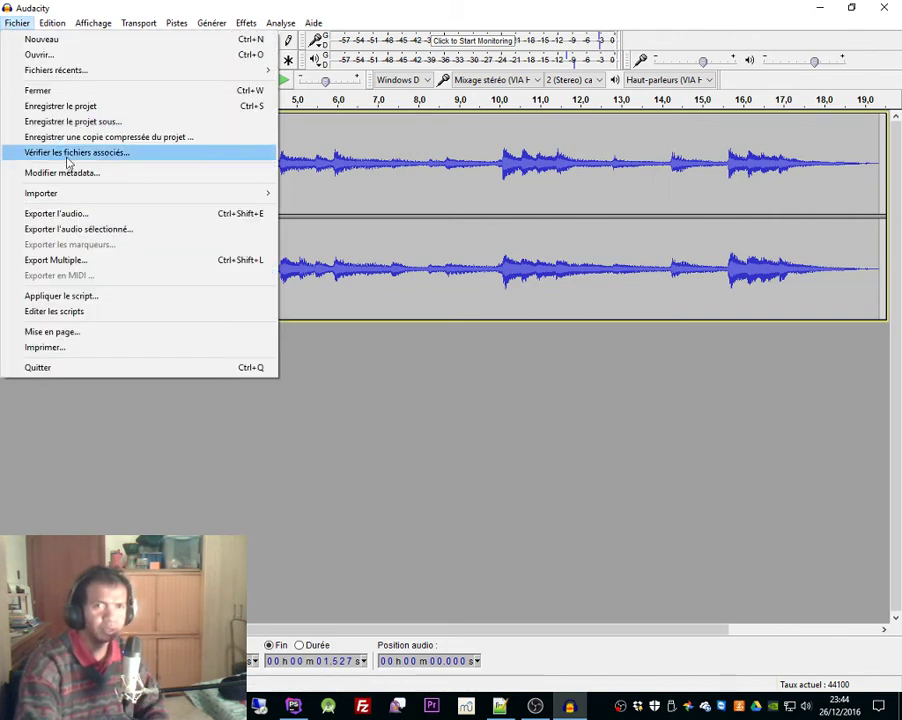
pyautogui.click(107, 217)
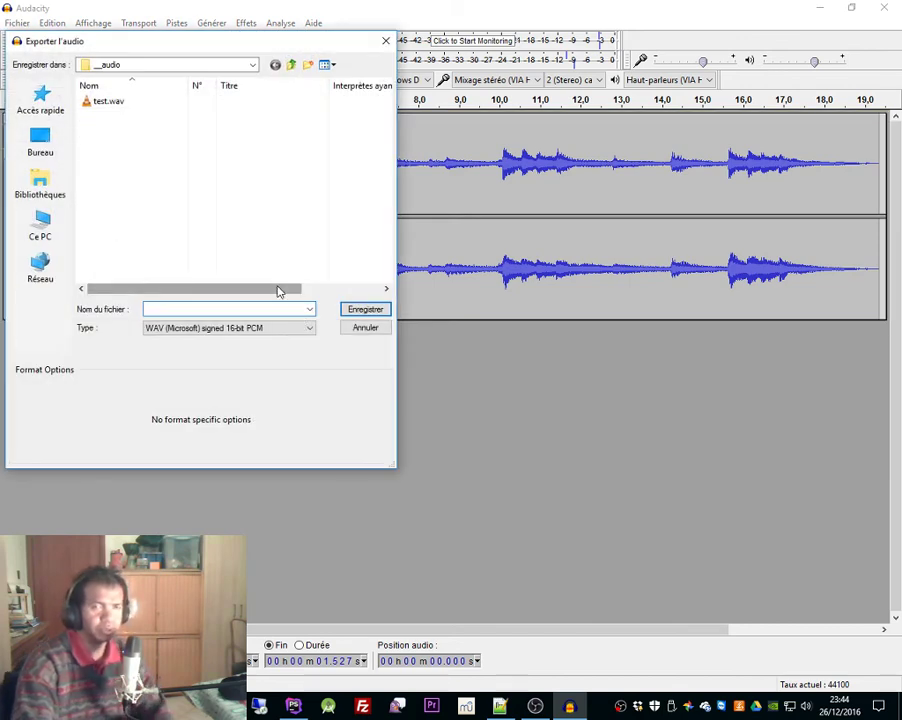
pyautogui.write('test')
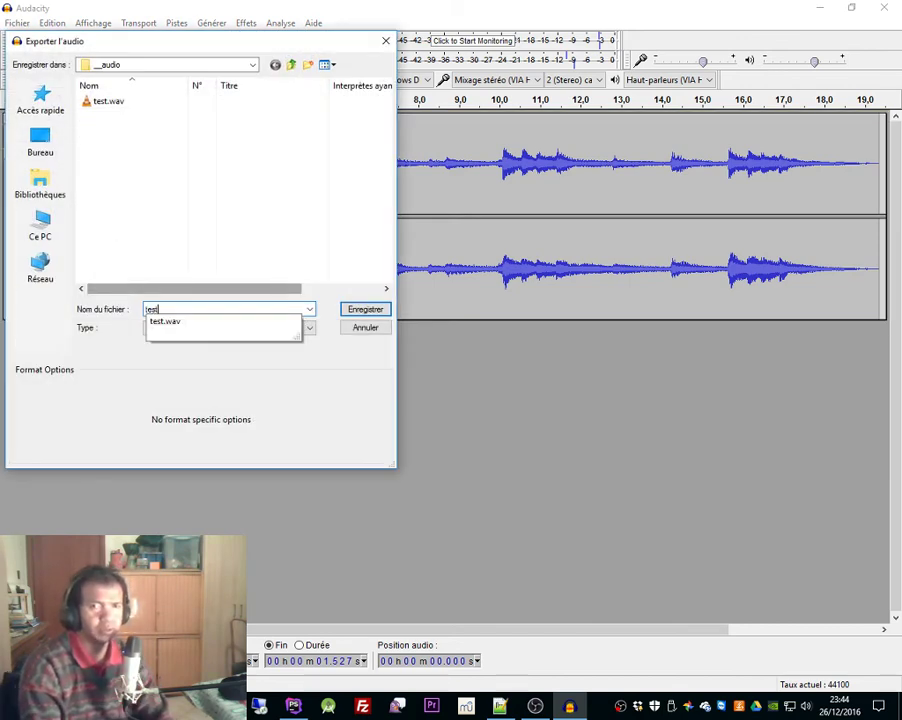
pyautogui.press('Return')
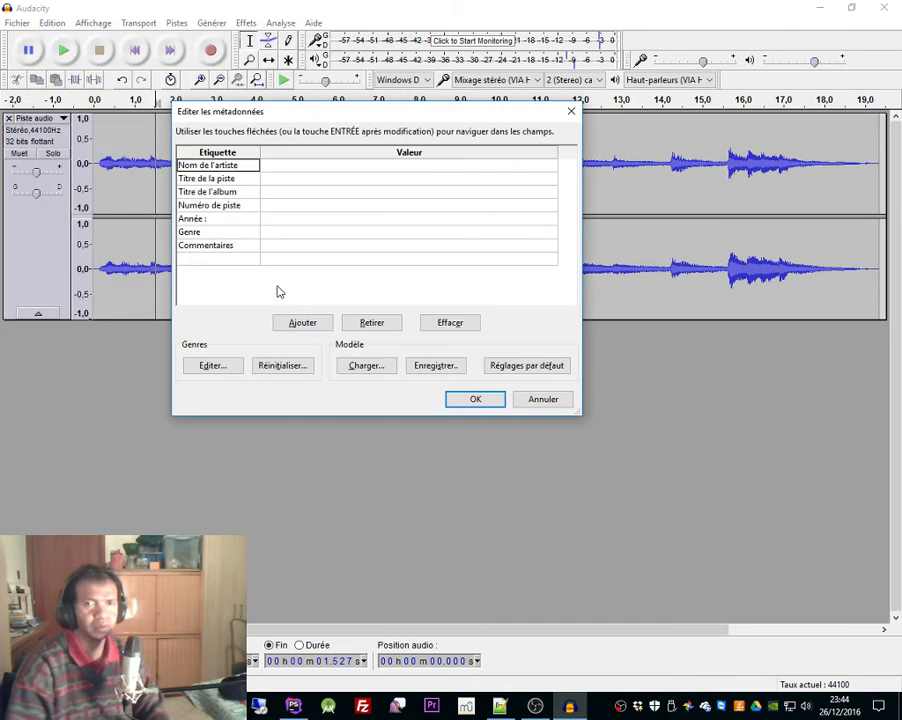
pyautogui.click(472, 399)
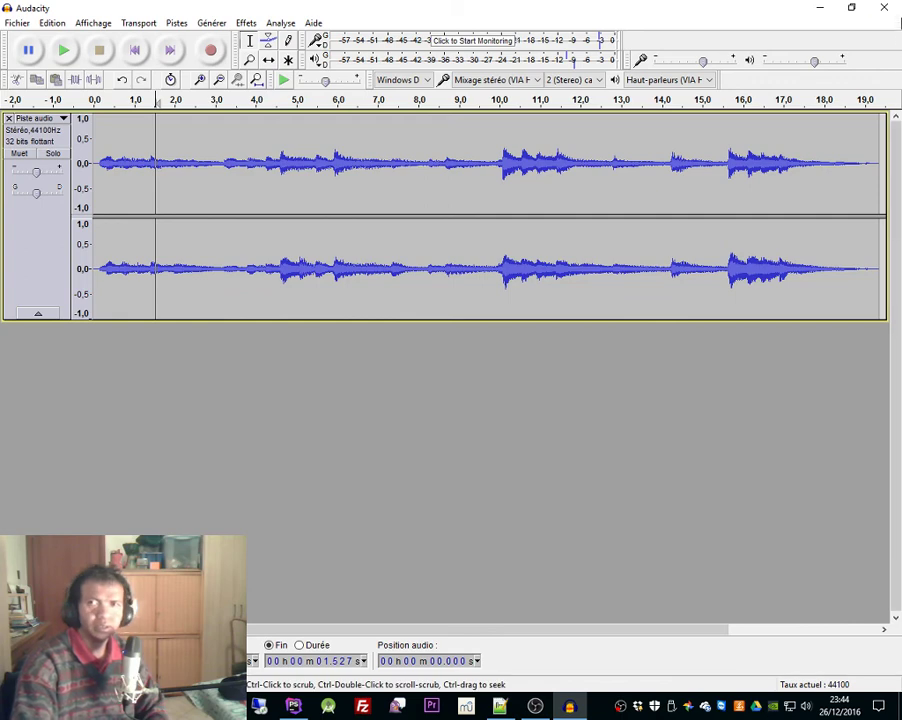
# Quit Audacity without saving the project changes and switch to the File Explorer window
pyautogui.click(895, 10)
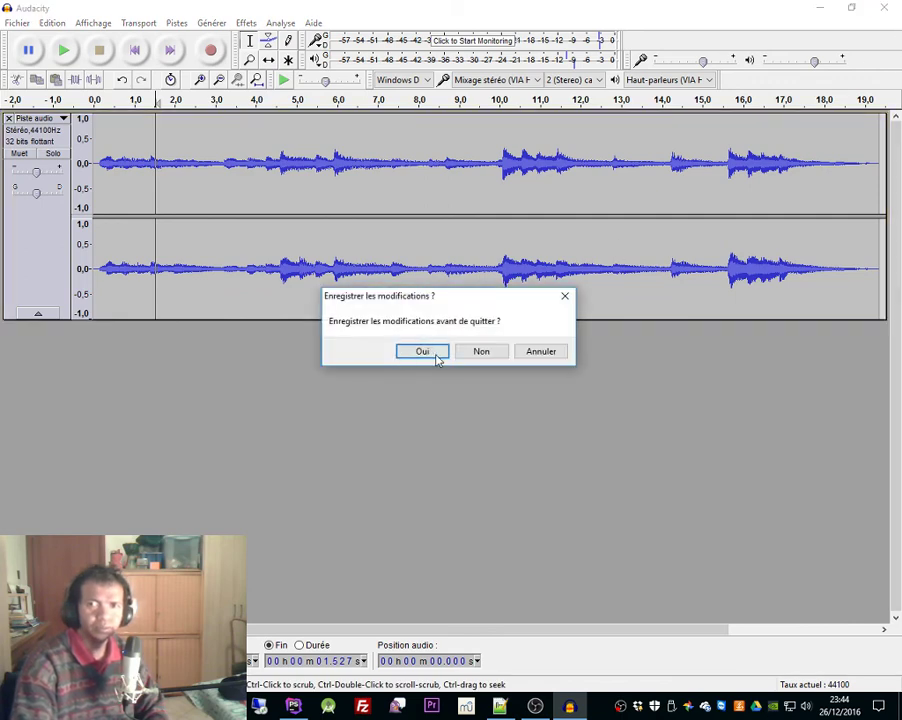
pyautogui.click(478, 352)
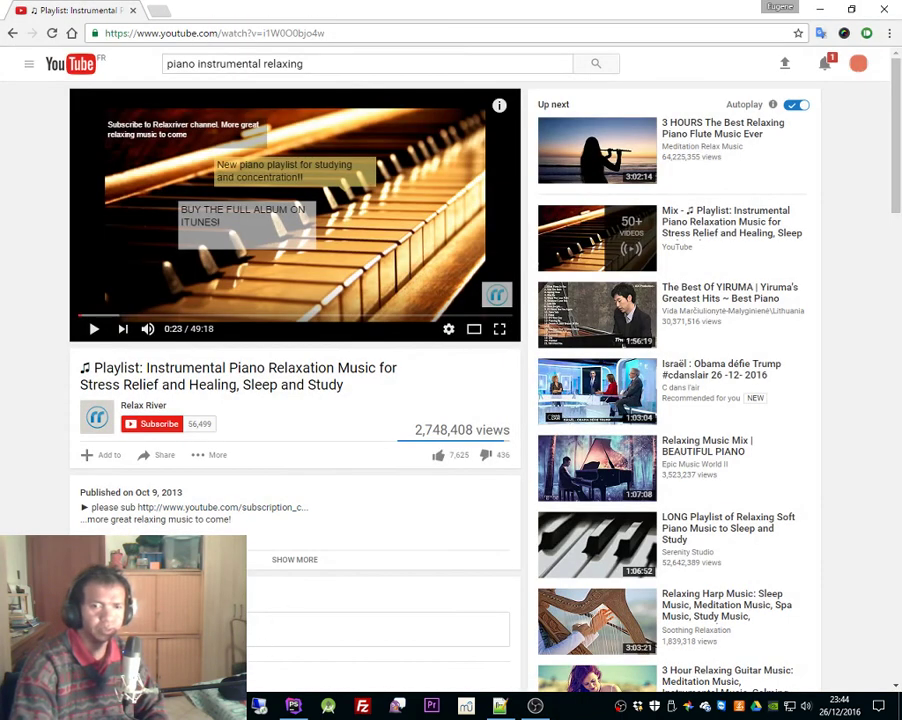
pyautogui.hotkey('alt', 'Tab')
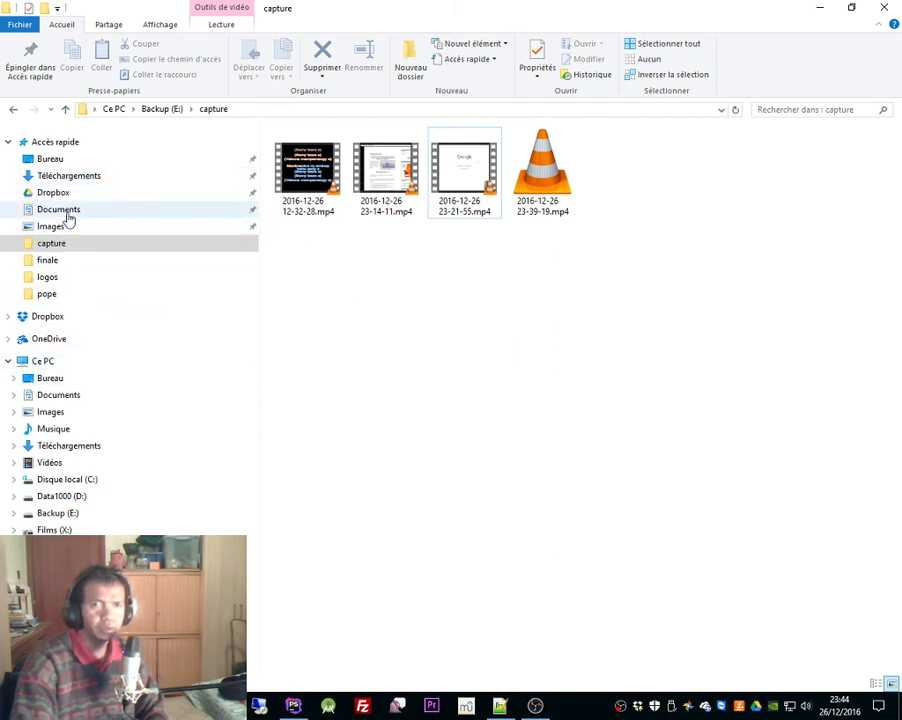
# Go to the __audio folder inside the user's Documents folder on drive D:
pyautogui.click(238, 110)
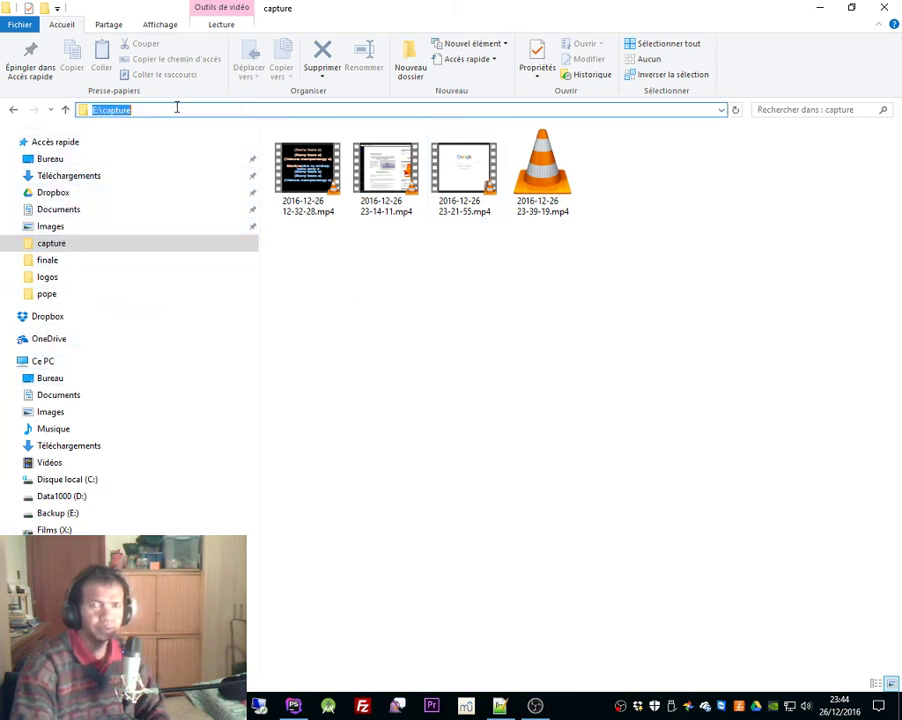
pyautogui.write('d:\\')
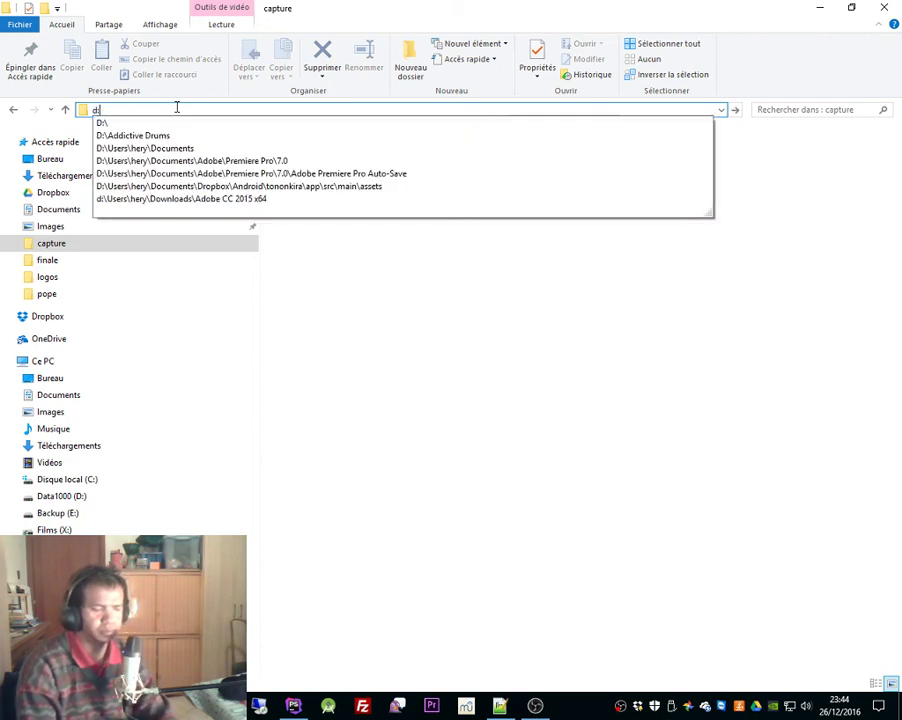
pyautogui.write('u')
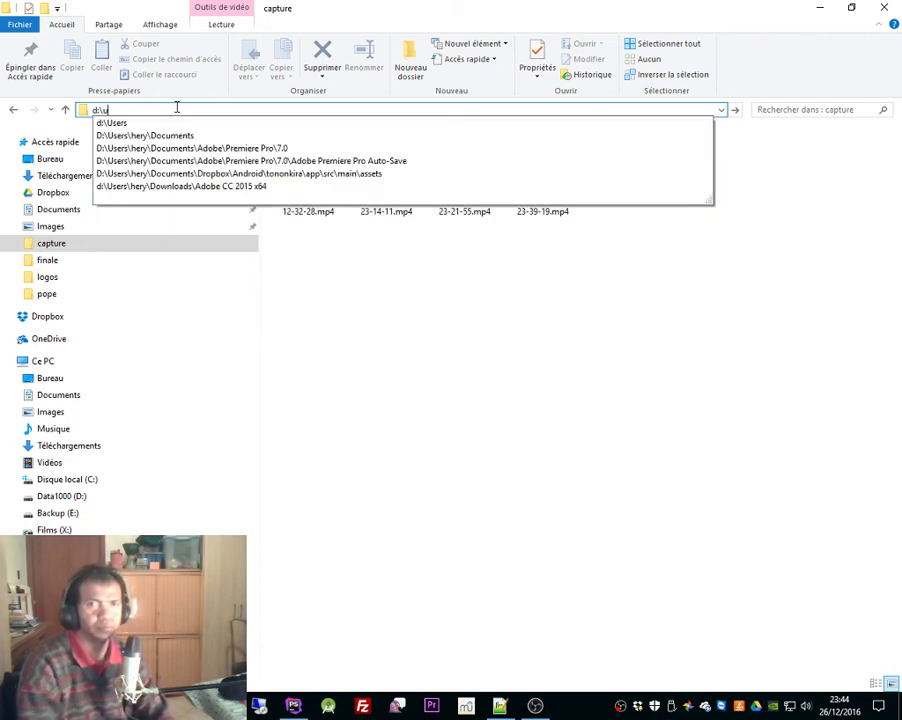
pyautogui.press('Down')
pyautogui.press('Down')
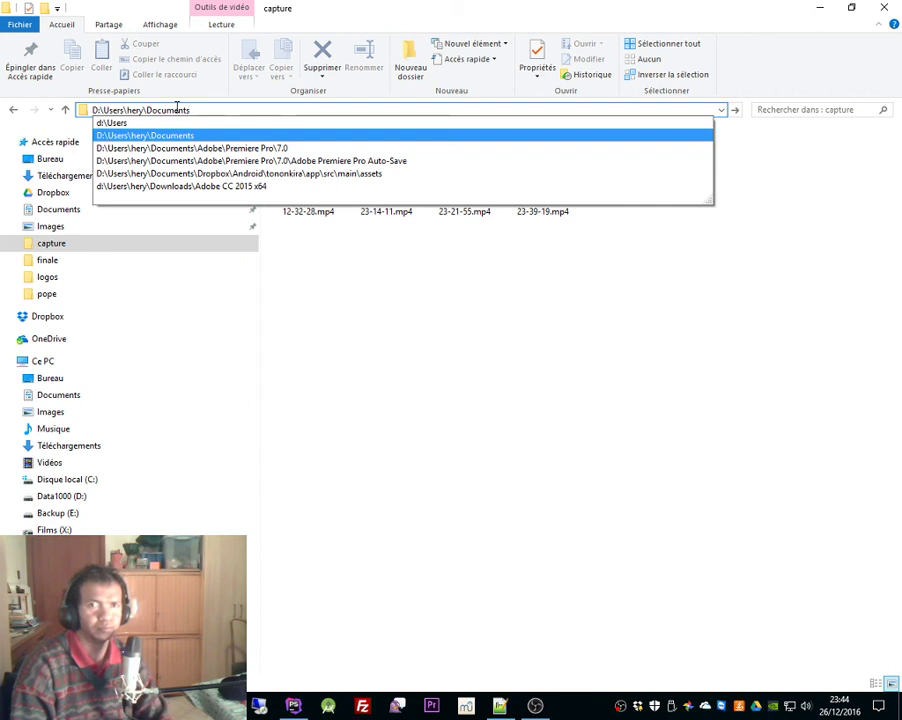
pyautogui.write('\\_')
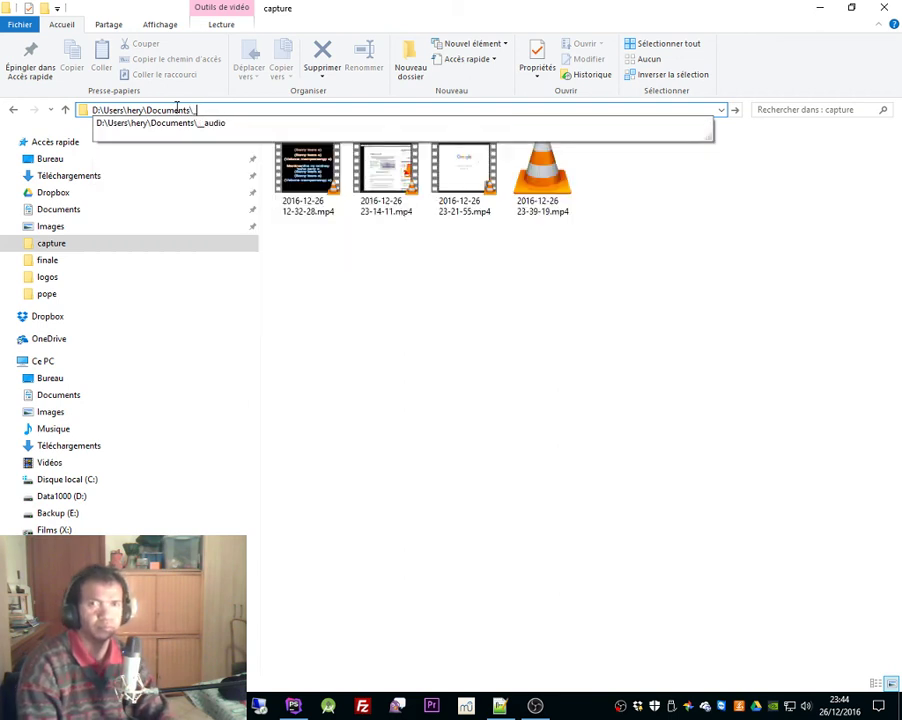
pyautogui.press('Down')
pyautogui.press('Return')
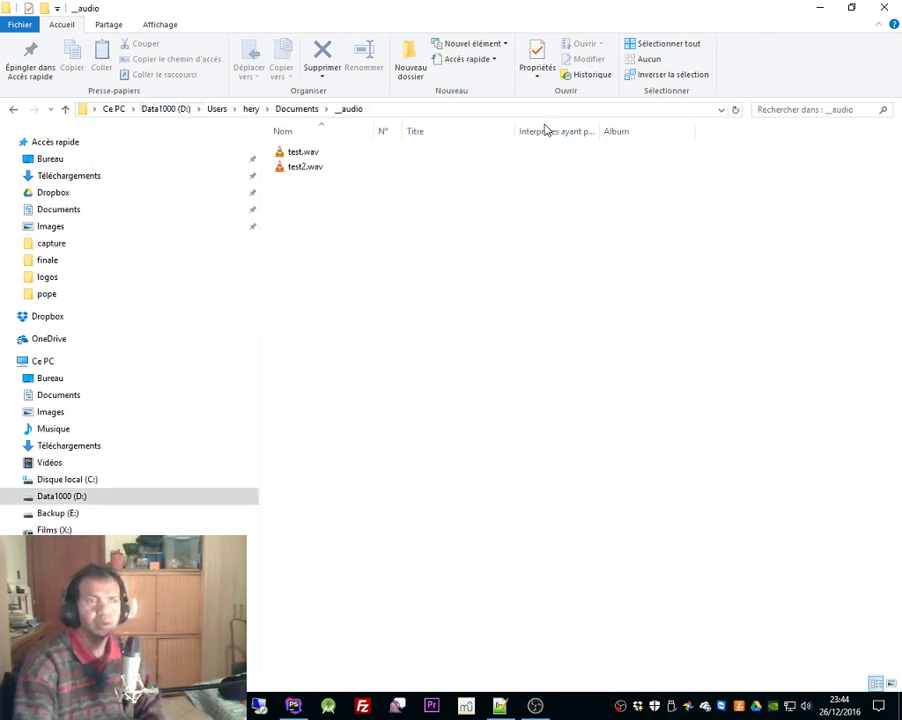
# Play the exported test2.wav in VLC to check its sound, and close the player
pyautogui.doubleClick(338, 172)
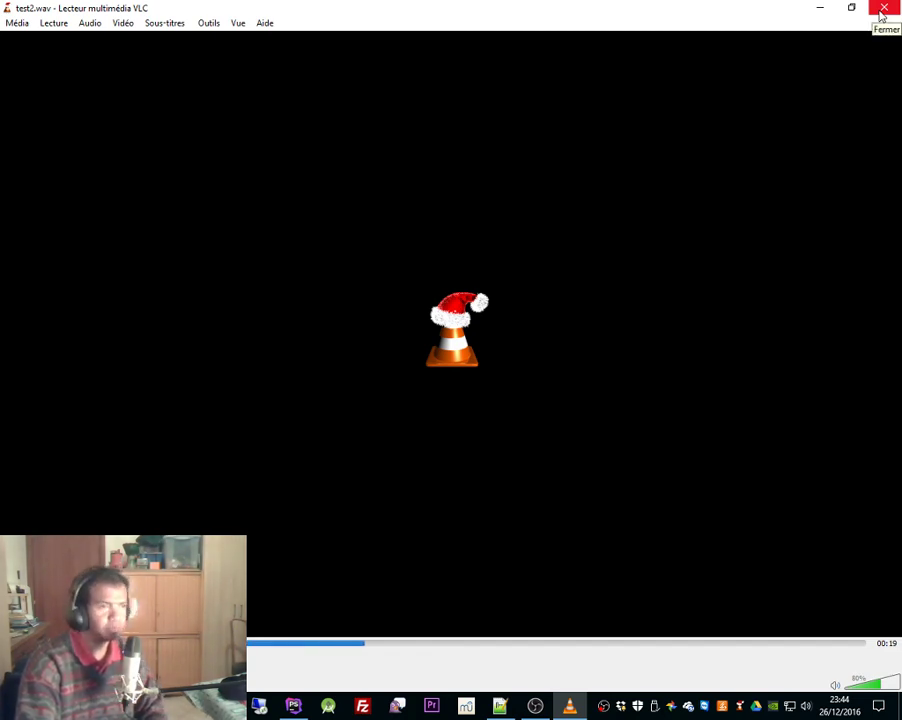
pyautogui.click(884, 9)
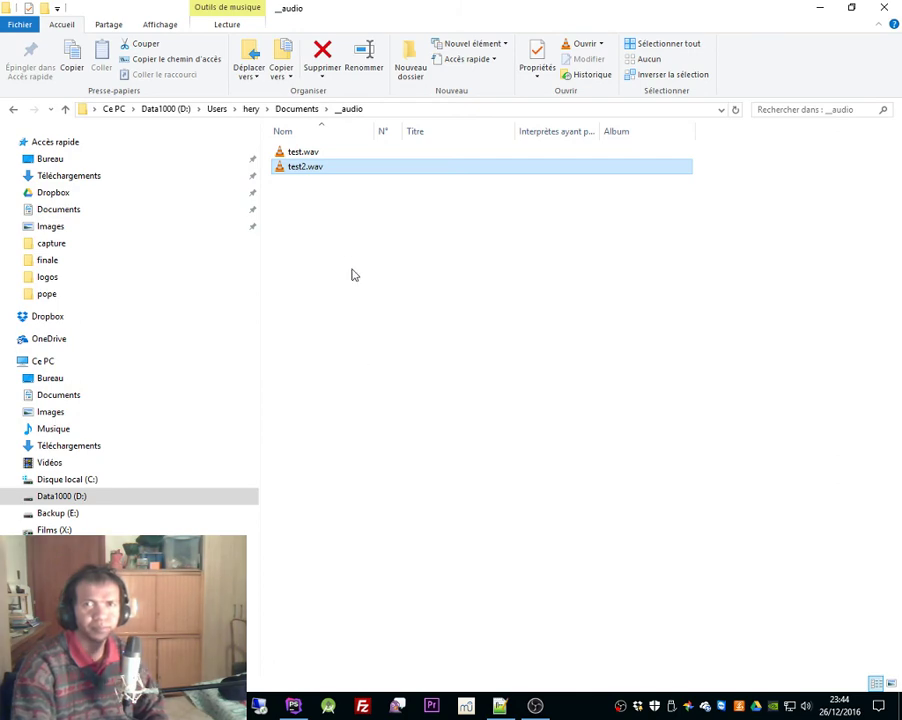